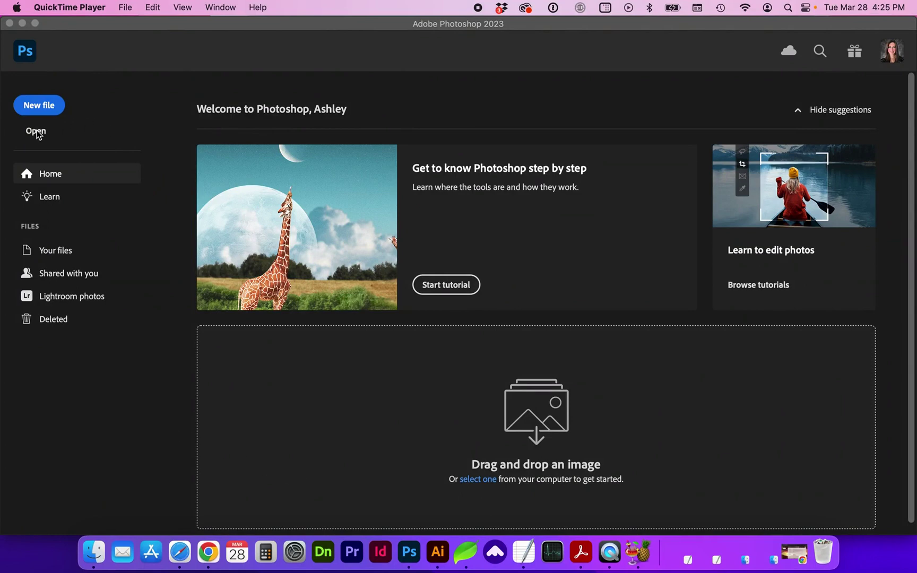
# Drag ART129-Exercise-07-Harbor.jpg from the Exercise 07 folder window into Photoshop to open it
pyautogui.click(128, 94)
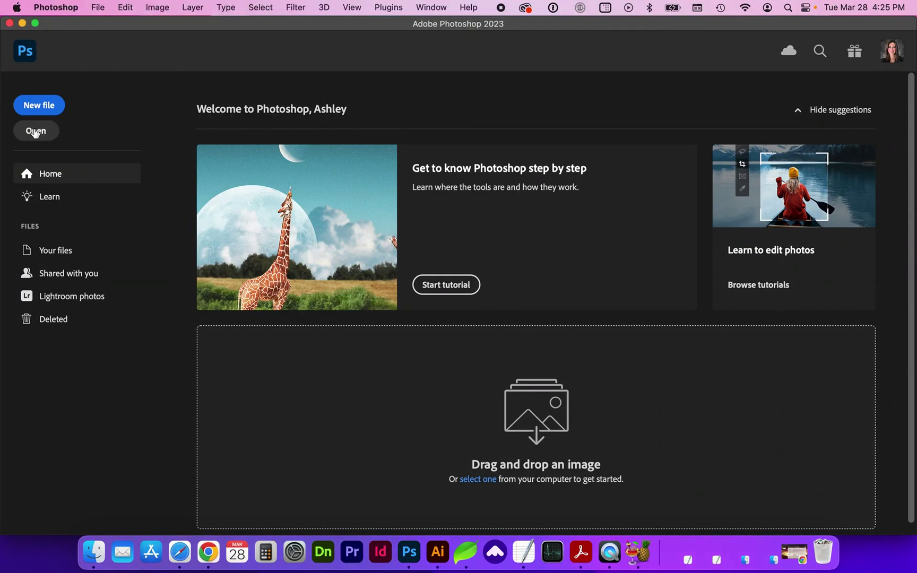
pyautogui.click(105, 7)
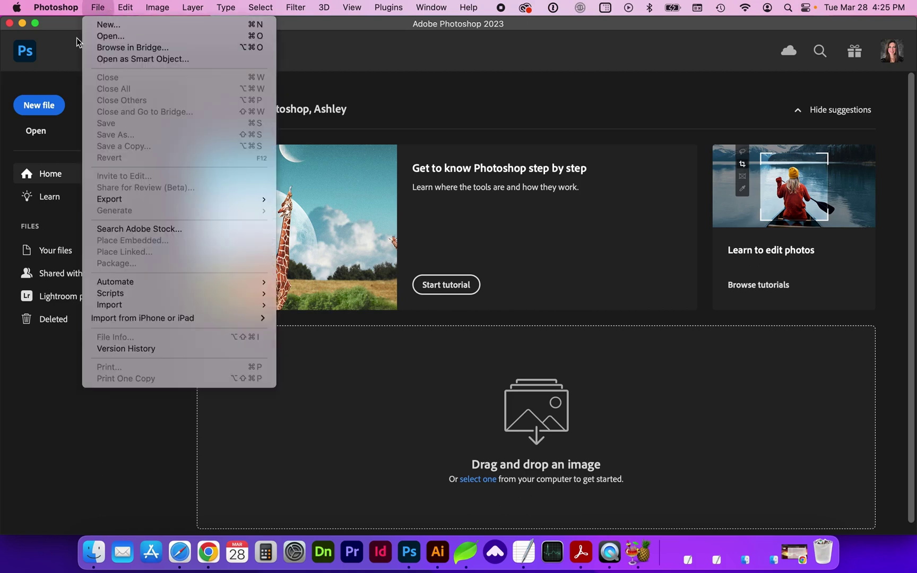
pyautogui.click(94, 552)
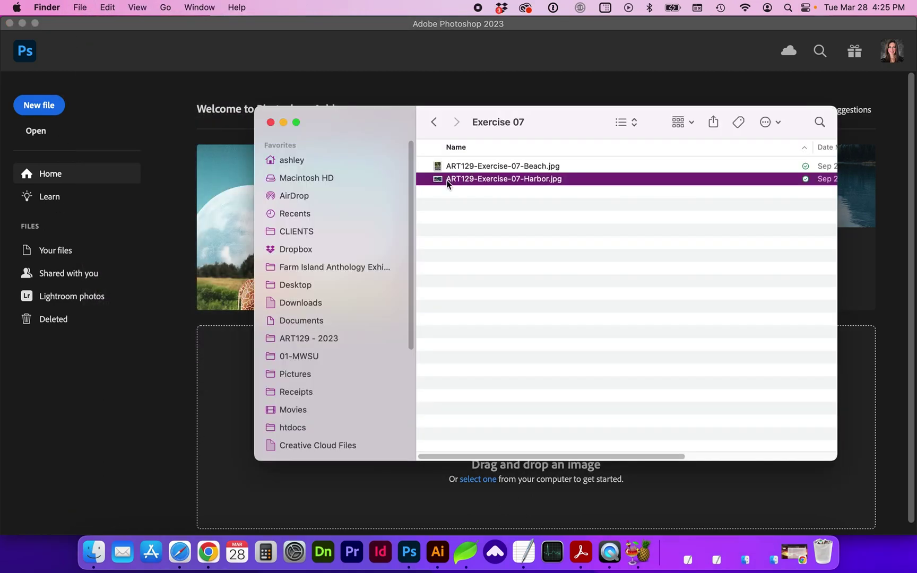
pyautogui.moveTo(447, 184); pyautogui.dragTo(180, 290)
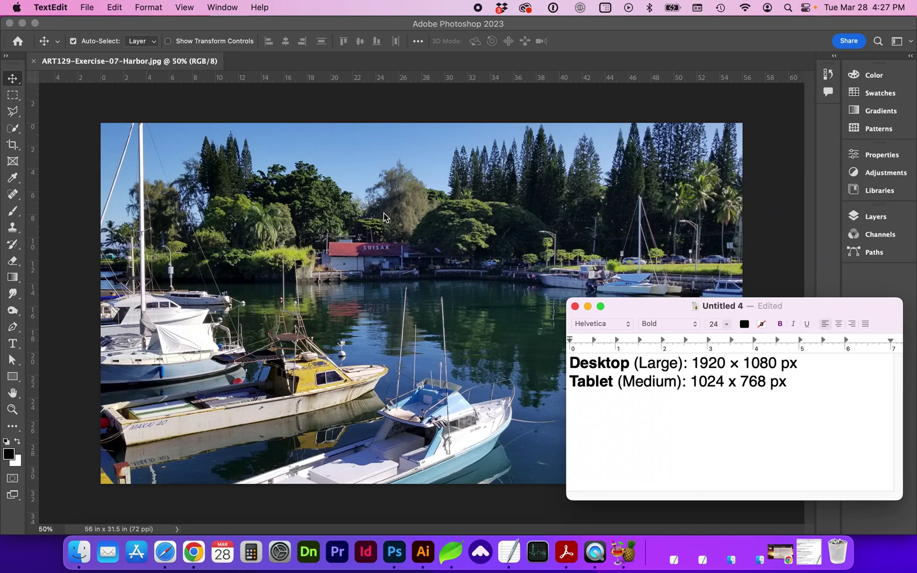
# Bring Photoshop in front of the notes and show the Layers panel
pyautogui.click(285, 104)
pyautogui.click(773, 214)
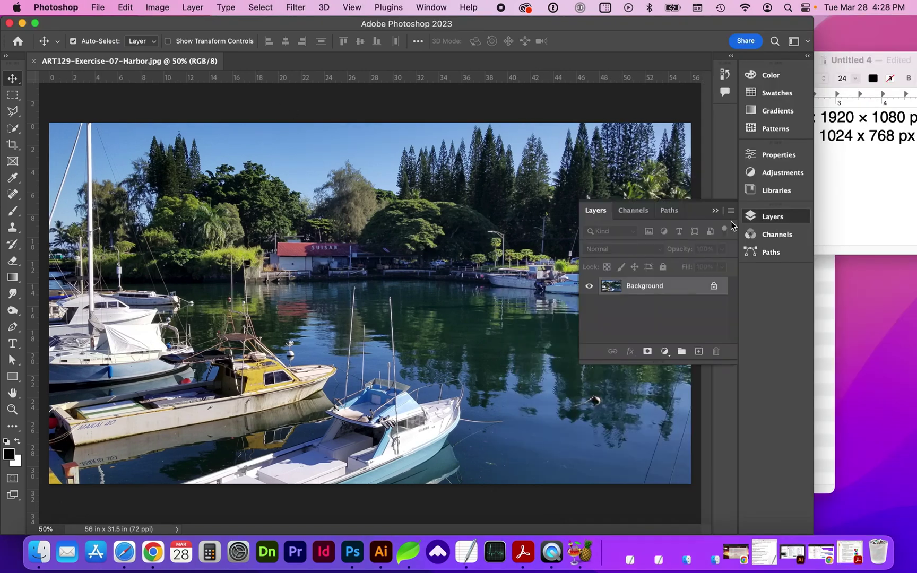
pyautogui.click(431, 7)
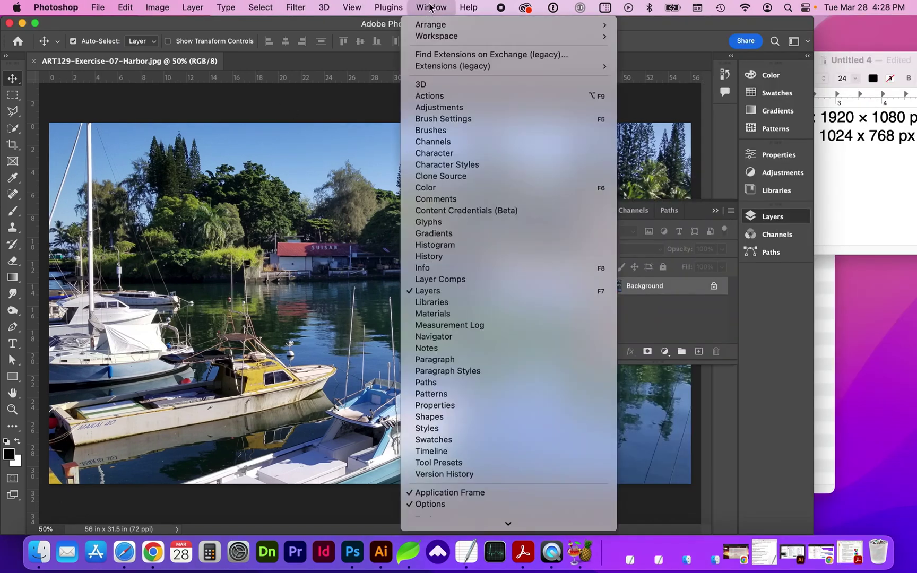
pyautogui.click(437, 290)
# In Image Size, switch width units to Pixels and enter 1920 so height becomes 1080
pyautogui.click(158, 7)
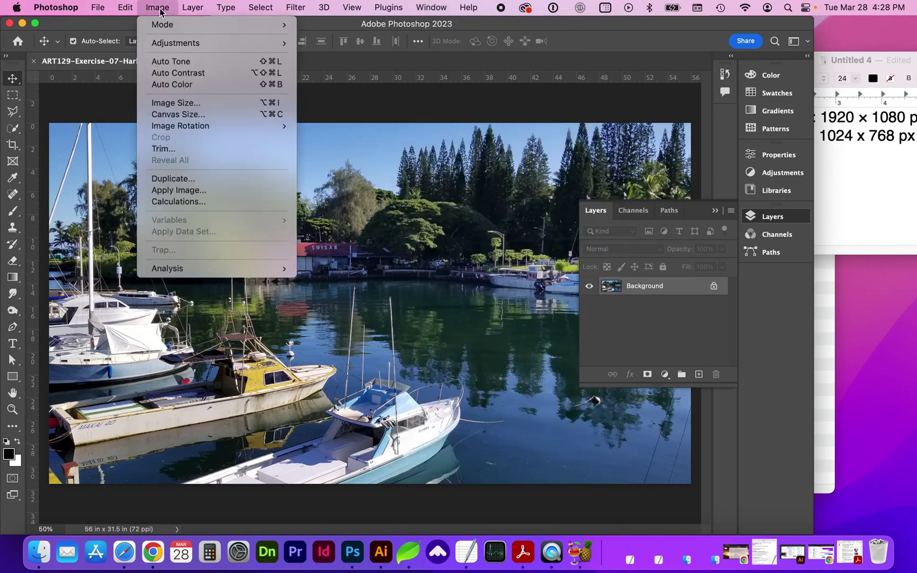
pyautogui.click(167, 103)
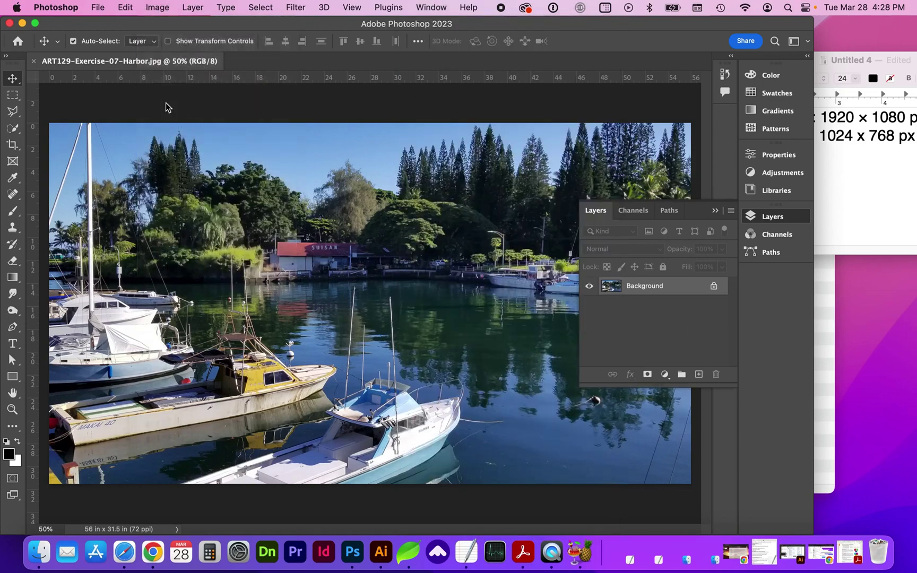
pyautogui.click(486, 269)
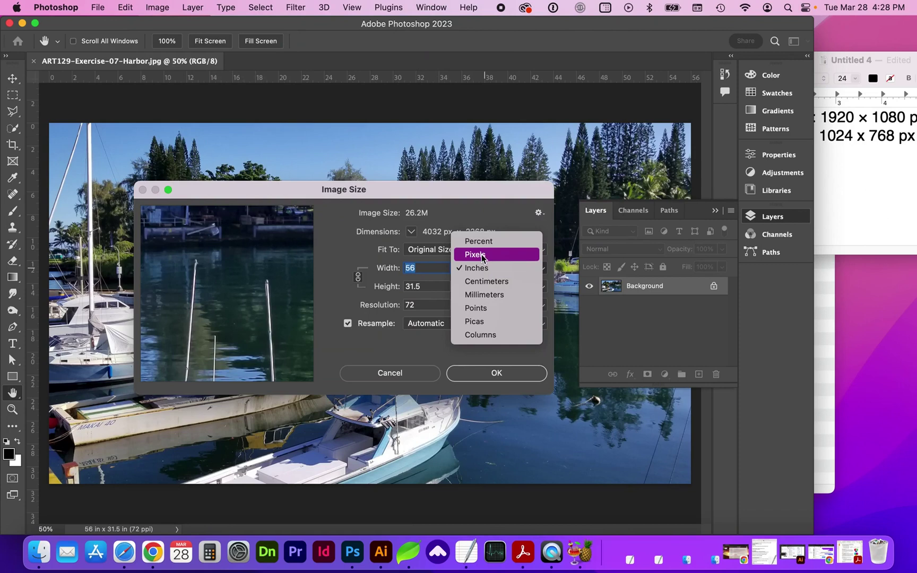
pyautogui.click(486, 255)
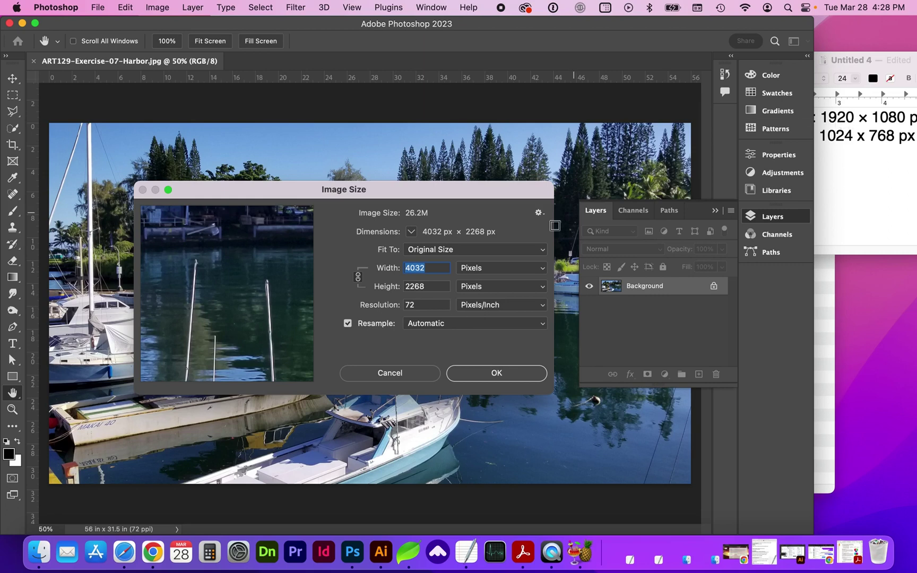
pyautogui.click(413, 269)
pyautogui.doubleClick(414, 269)
pyautogui.write('1920')
pyautogui.doubleClick(426, 287)
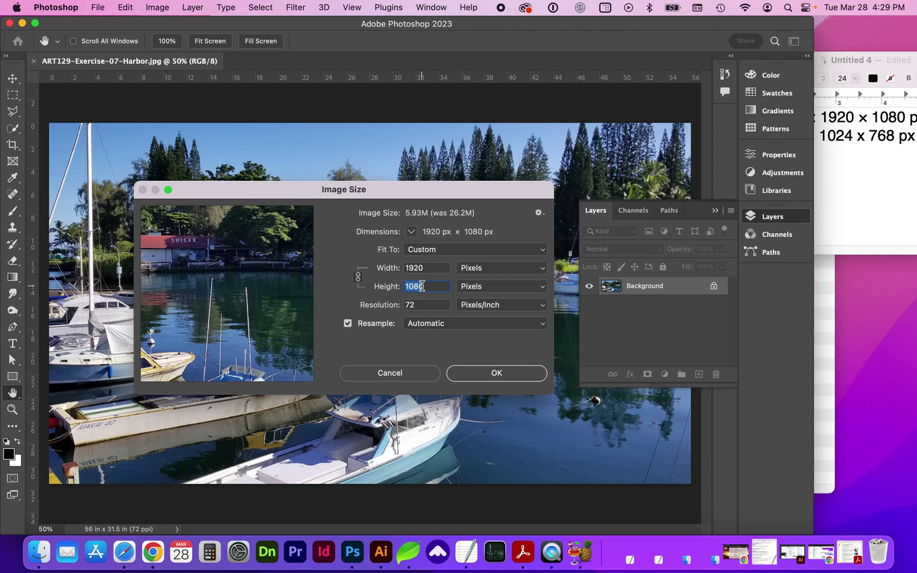
# Apply the 1920 × 1080 resize and fit the image on screen
pyautogui.click(488, 372)
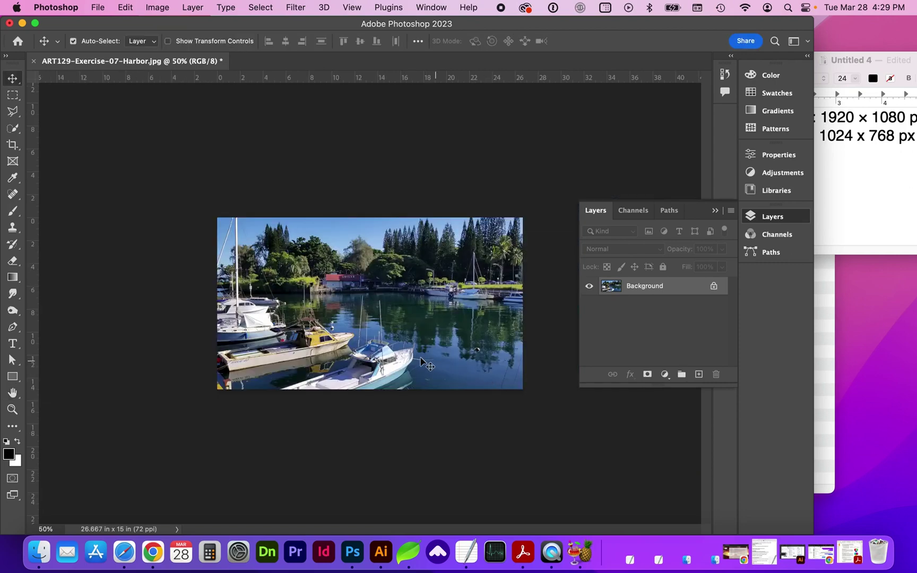
pyautogui.press('super+0')
pyautogui.click(74, 40)
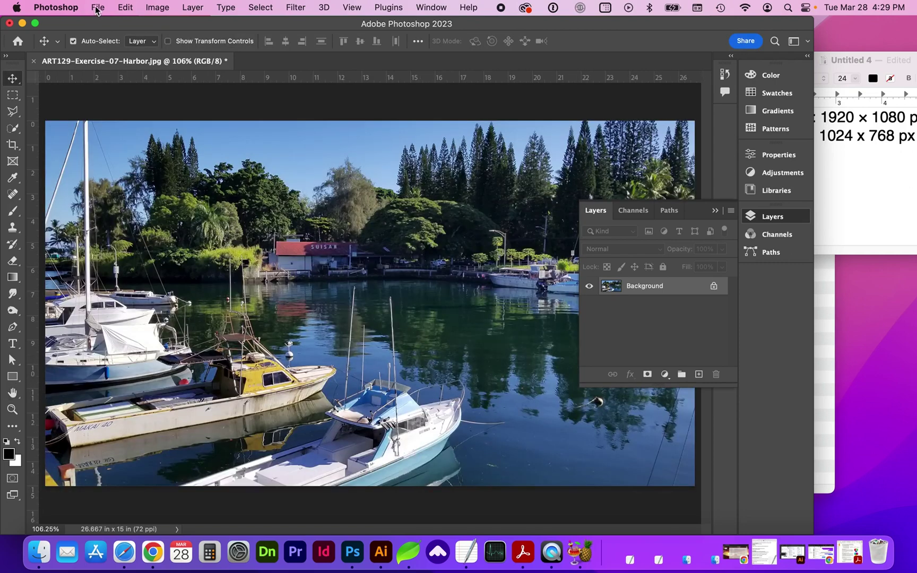
# Open Save for Web (Legacy) and set the JPEG compression to High quality
pyautogui.click(97, 9)
pyautogui.moveTo(138, 211)
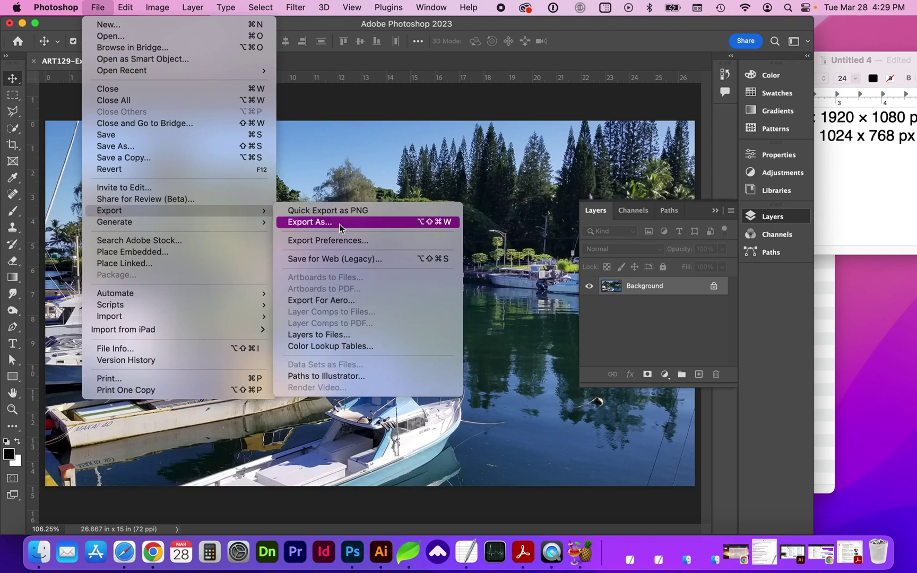
pyautogui.click(349, 259)
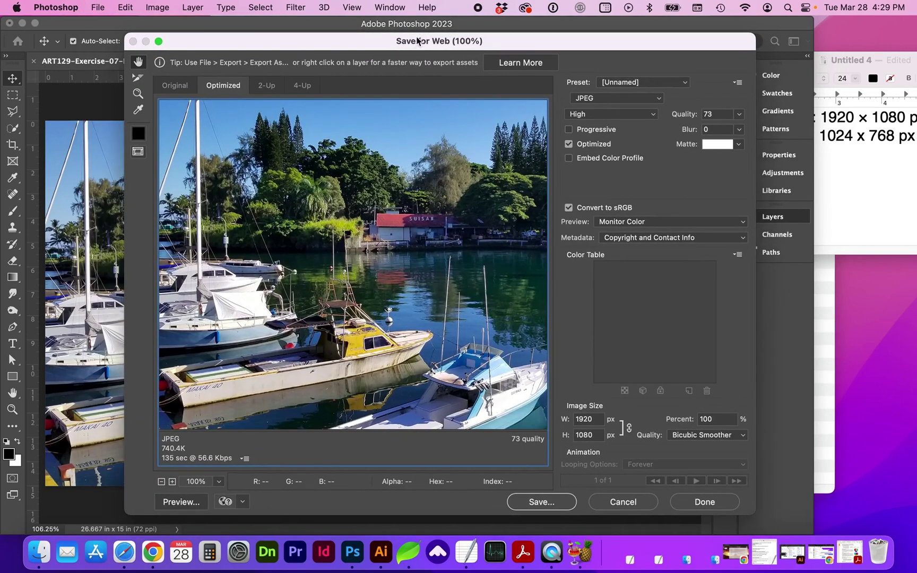
pyautogui.click(648, 114)
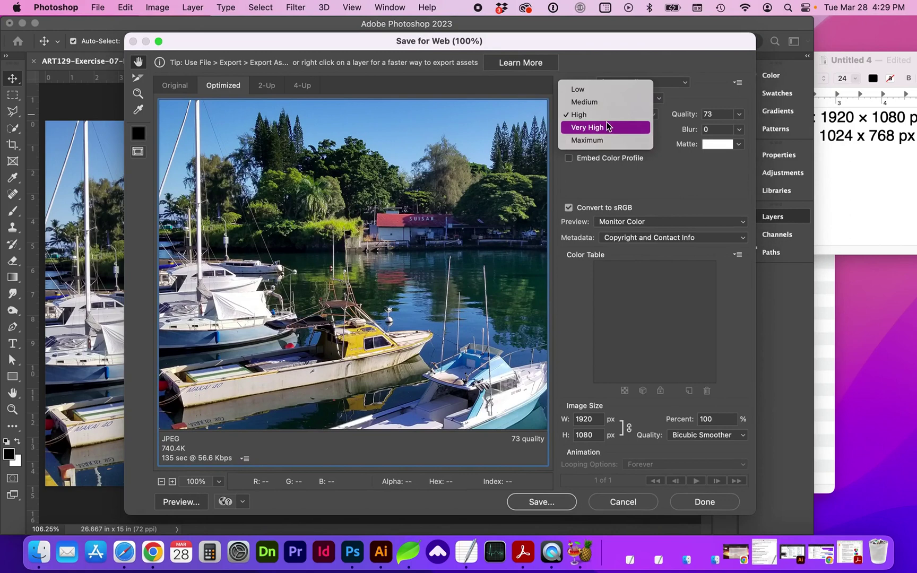
pyautogui.click(606, 115)
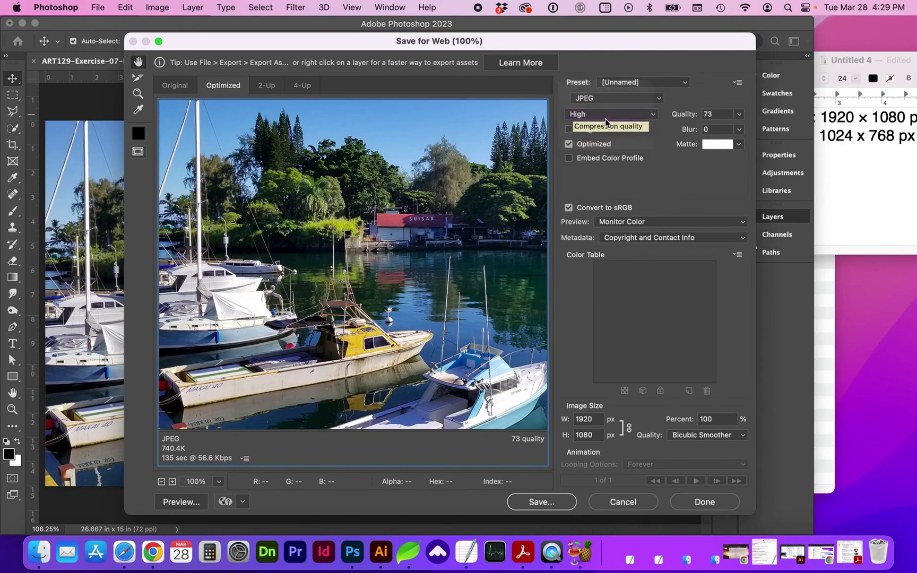
pyautogui.doubleClick(708, 115)
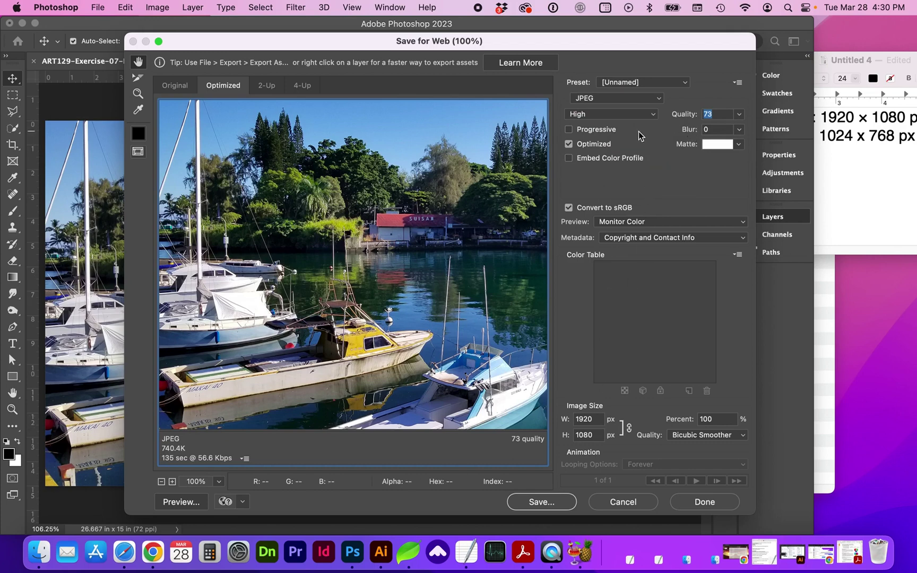
pyautogui.click(629, 113)
pyautogui.click(624, 137)
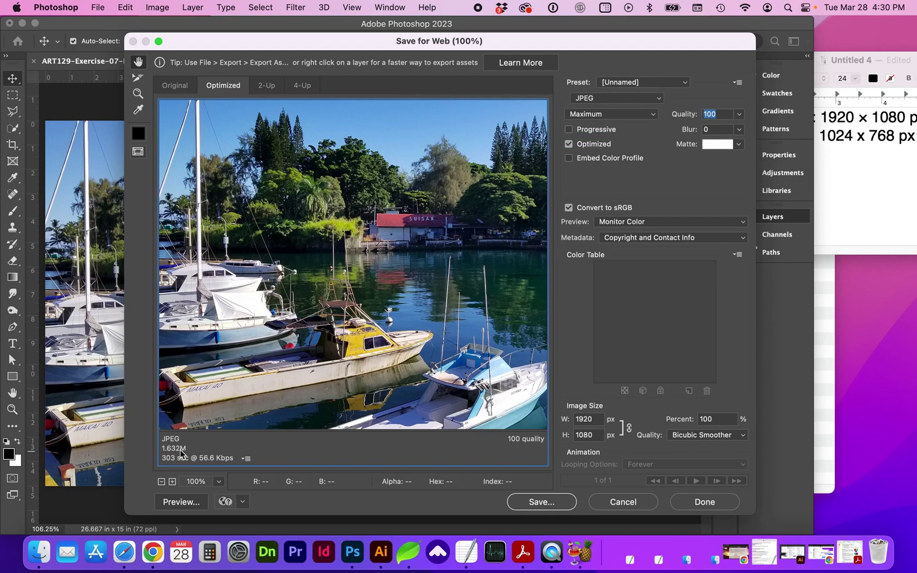
pyautogui.click(598, 117)
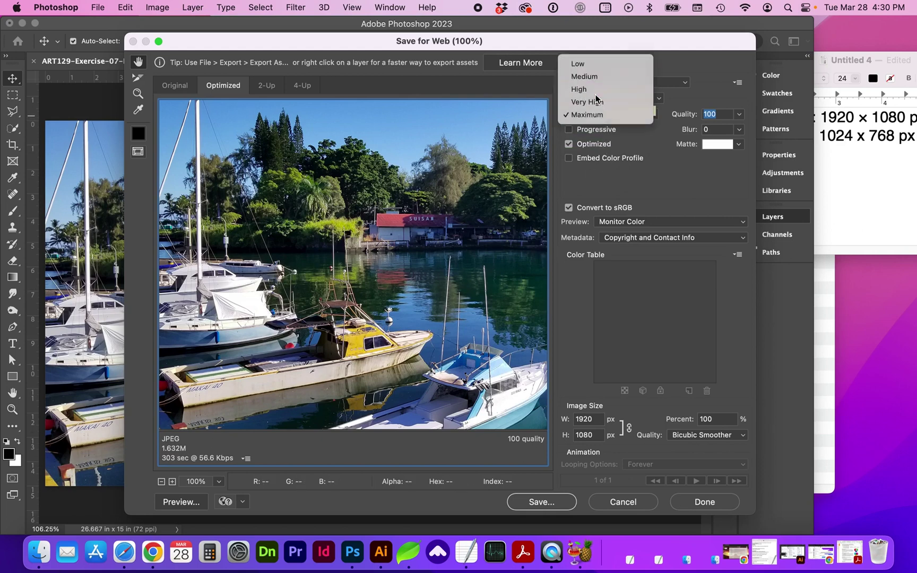
pyautogui.click(579, 89)
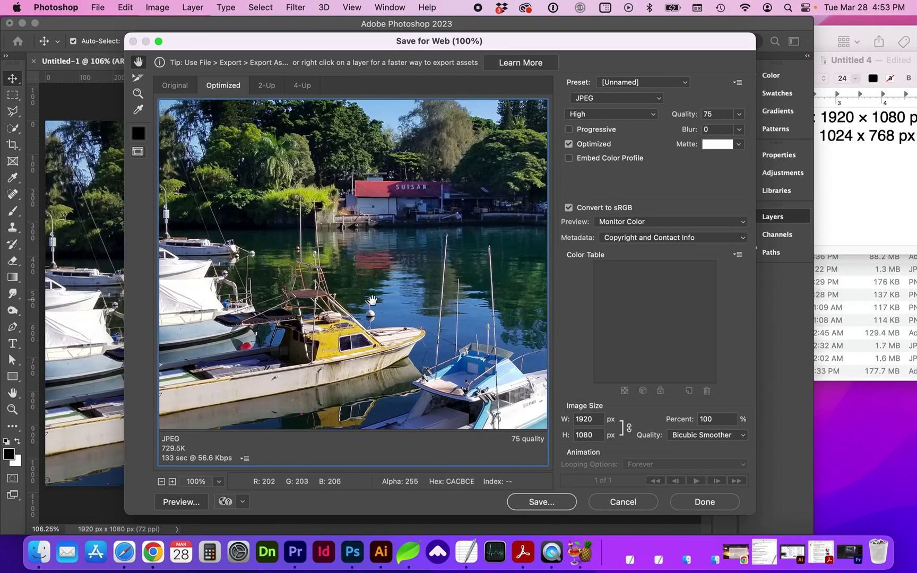
pyautogui.click(620, 101)
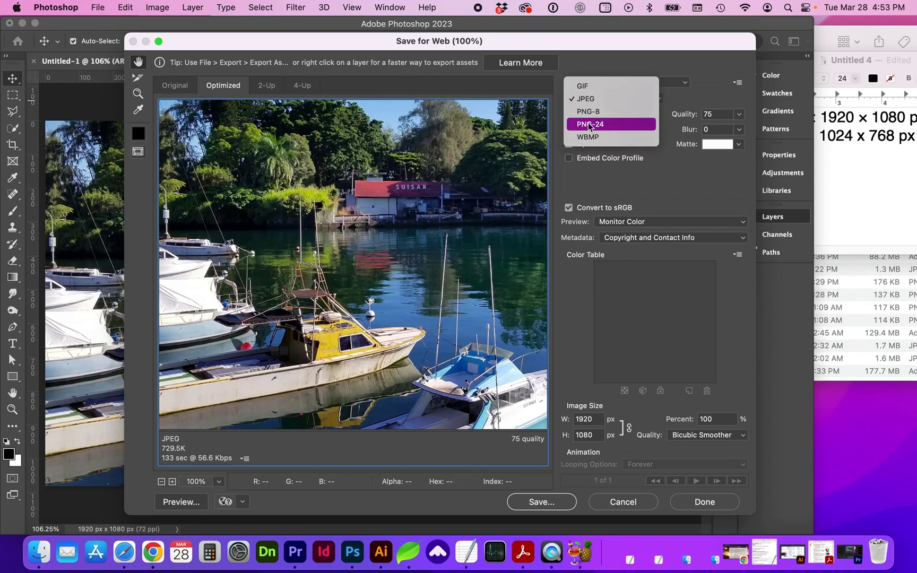
pyautogui.press('Escape')
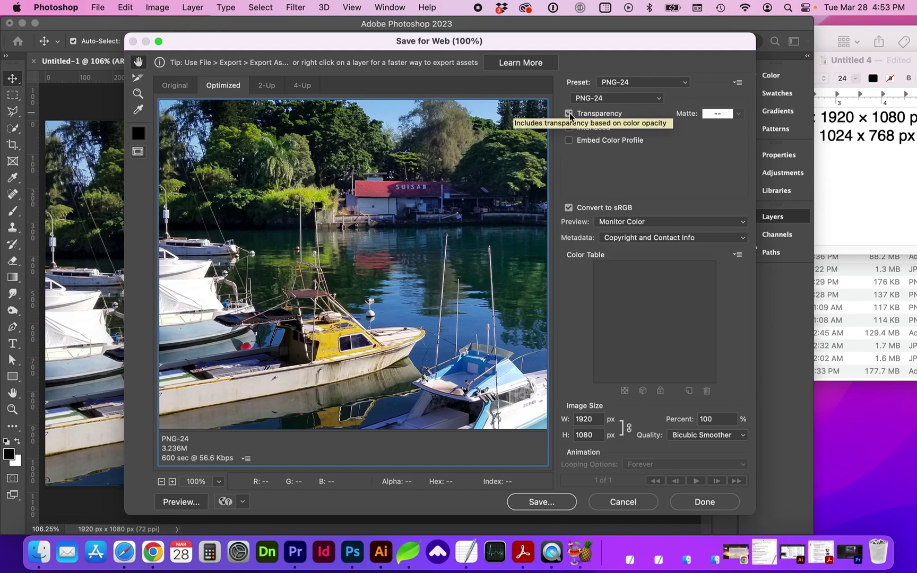
pyautogui.click(608, 98)
# Switch the export format back to JPEG and set the quality value to 75
pyautogui.click(585, 73)
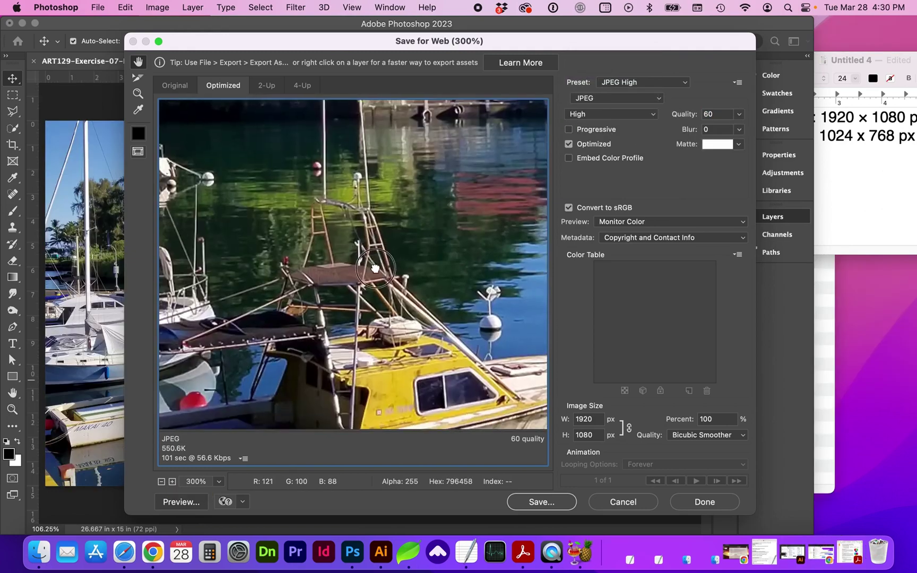
pyautogui.moveTo(376, 268); pyautogui.dragTo(377, 249)
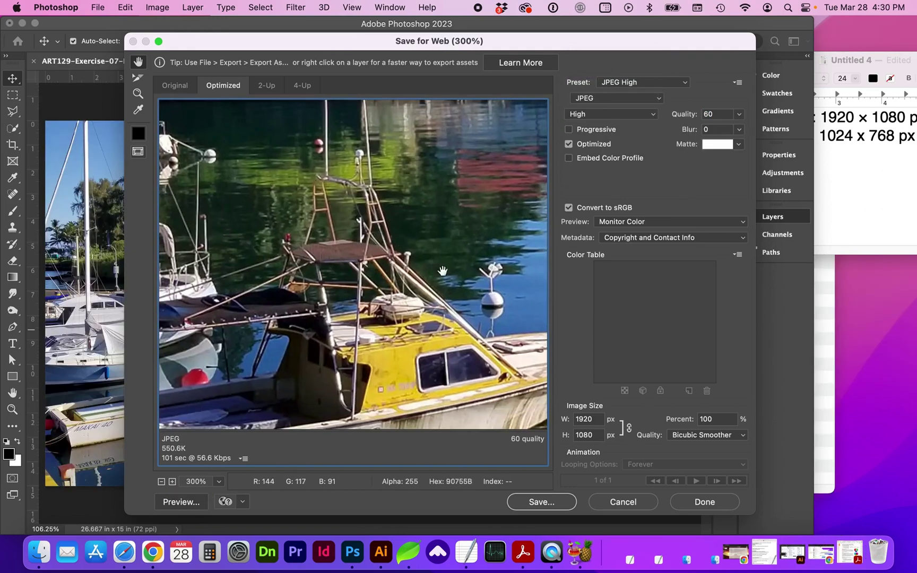
pyautogui.click(652, 114)
pyautogui.click(640, 139)
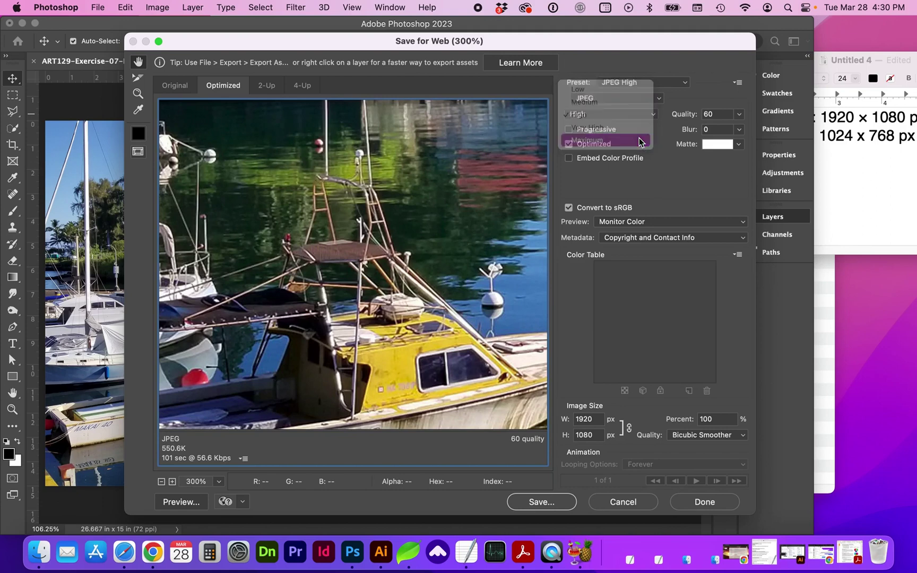
pyautogui.click(611, 115)
pyautogui.click(607, 64)
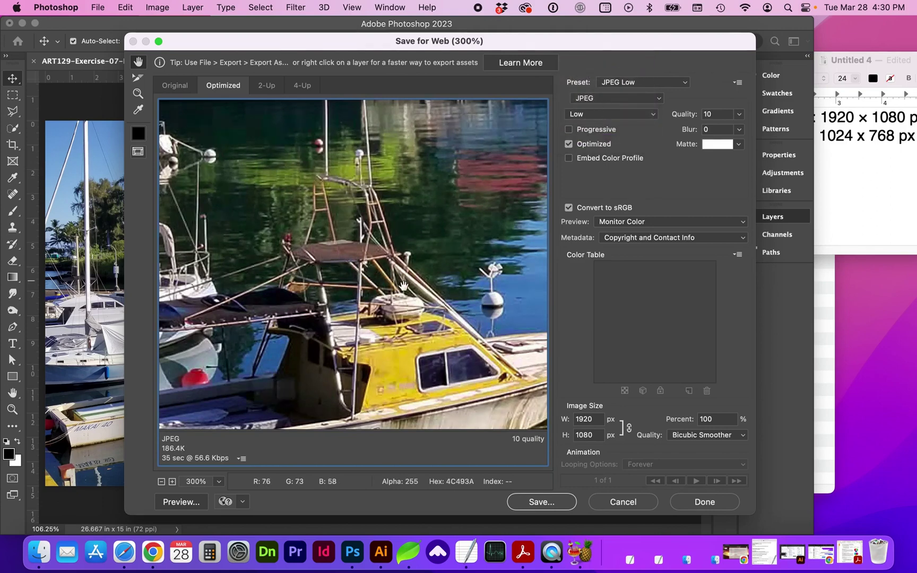
pyautogui.click(623, 115)
pyautogui.click(610, 152)
pyautogui.click(610, 114)
pyautogui.click(610, 115)
pyautogui.doubleClick(717, 114)
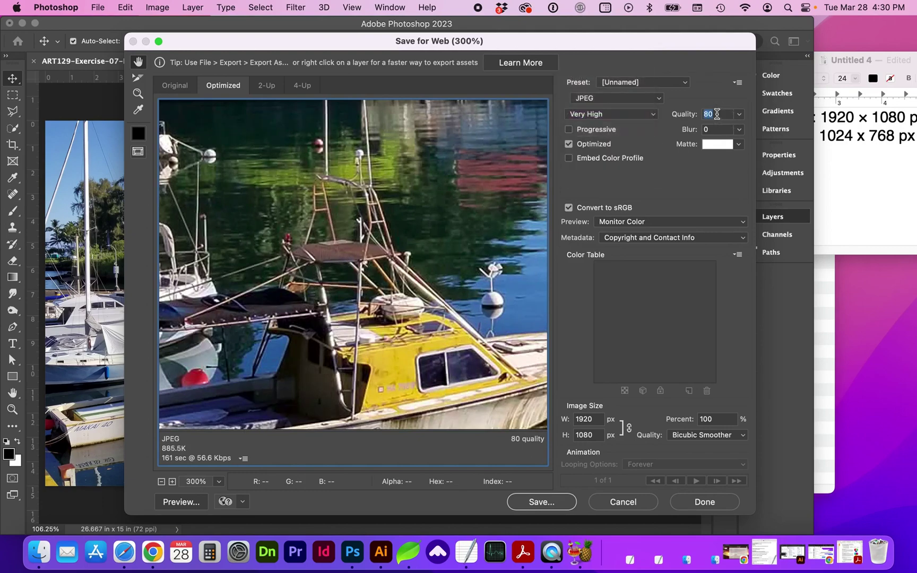
pyautogui.write('75')
pyautogui.press('Tab')
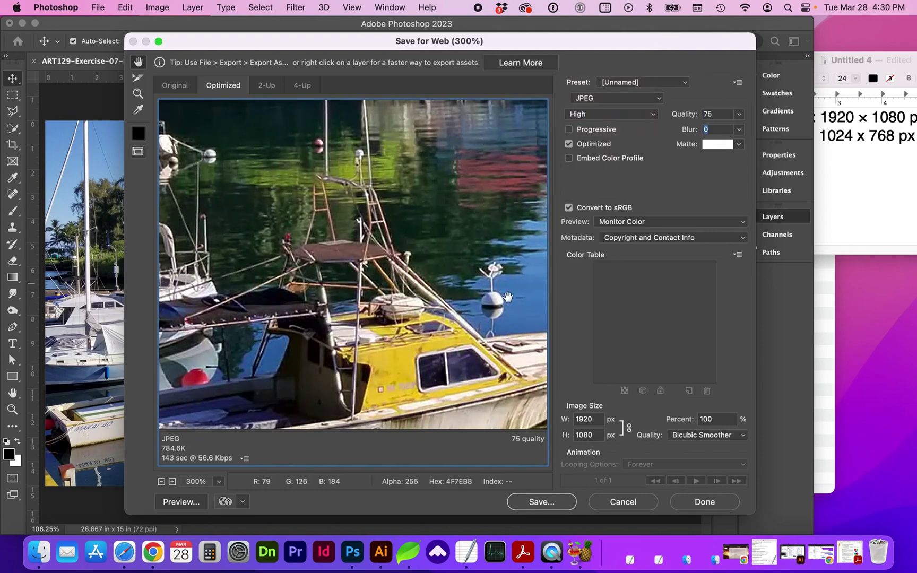
# Set the preview zoom to 100%, trial an 800 px width, then restore width 1920
pyautogui.click(161, 481)
pyautogui.click(161, 481)
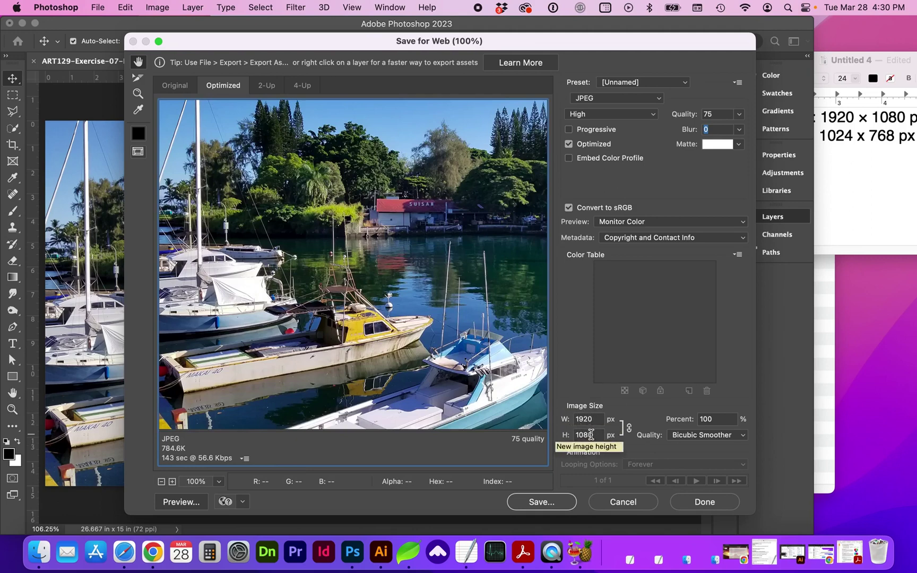
pyautogui.doubleClick(585, 419)
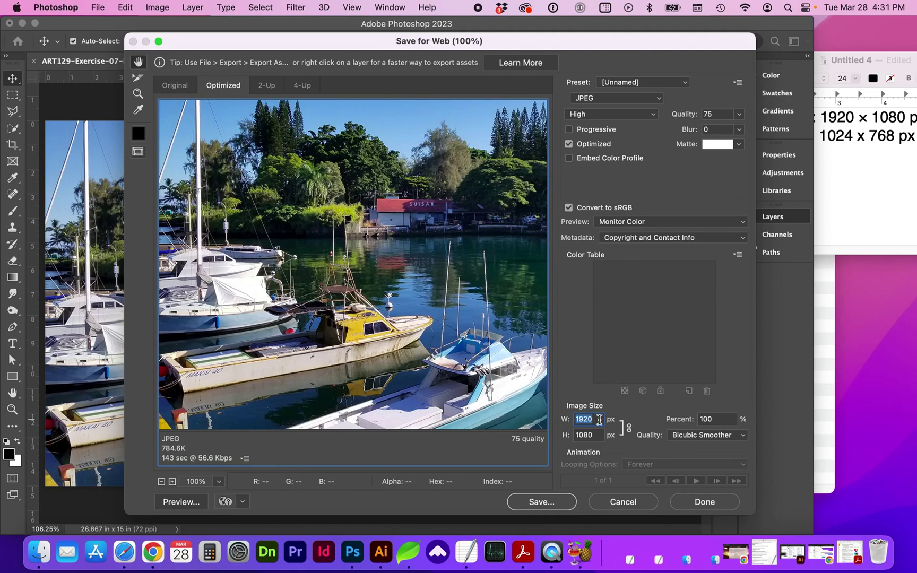
pyautogui.write('800')
pyautogui.press('Tab')
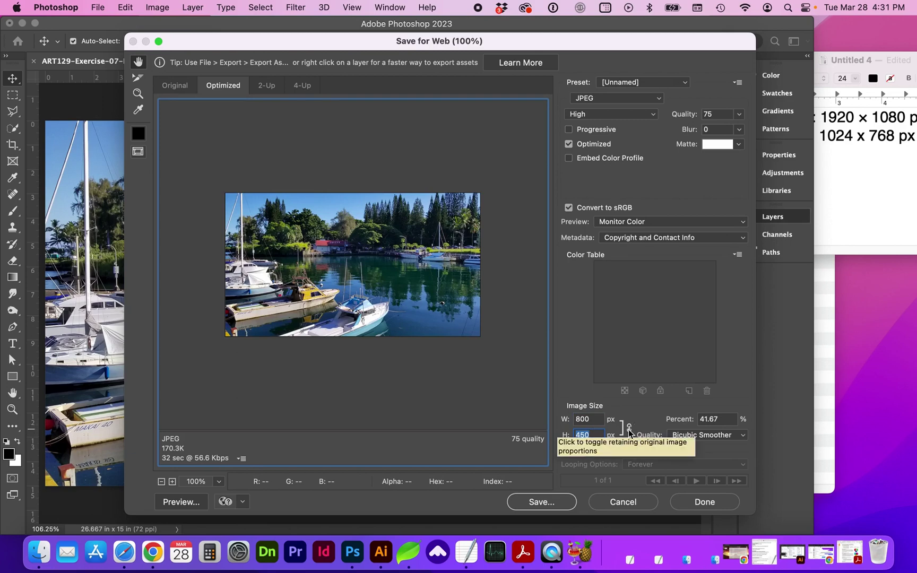
pyautogui.hotkey('shift', 'Tab')
pyautogui.write('1920')
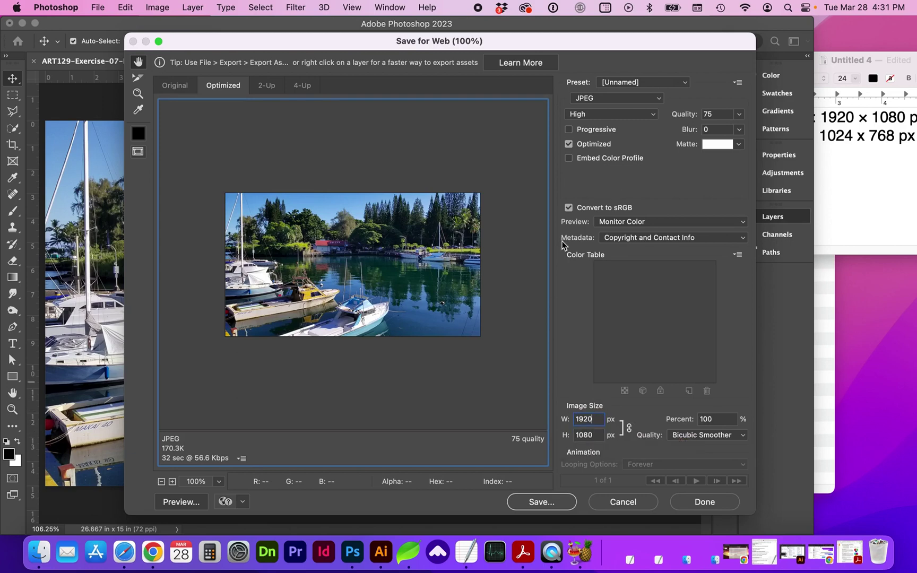
# Save the web JPEG as ART129-Exercise-07-Harbor-1920x1080.jpg in the Demo folder
pyautogui.click(550, 504)
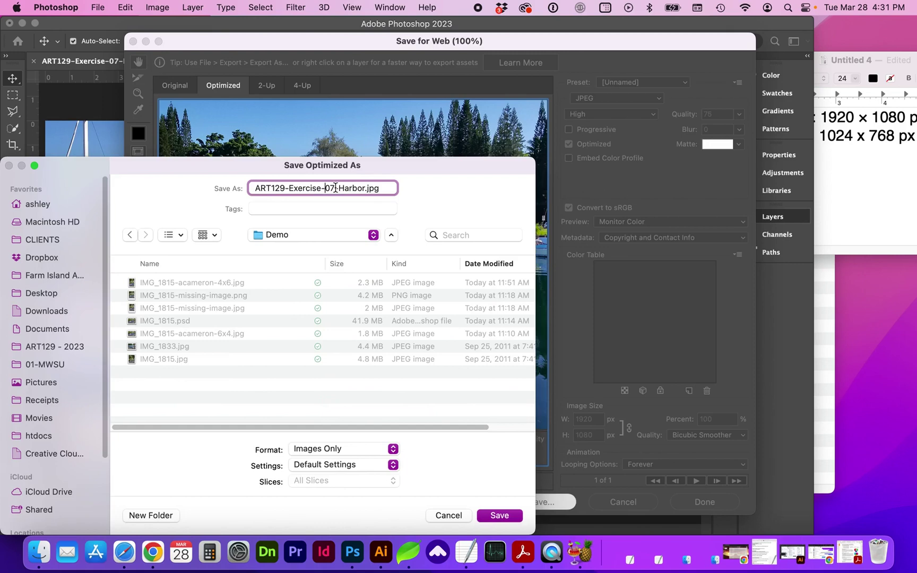
pyautogui.moveTo(332, 188); pyautogui.dragTo(364, 190)
pyautogui.write('1920x')
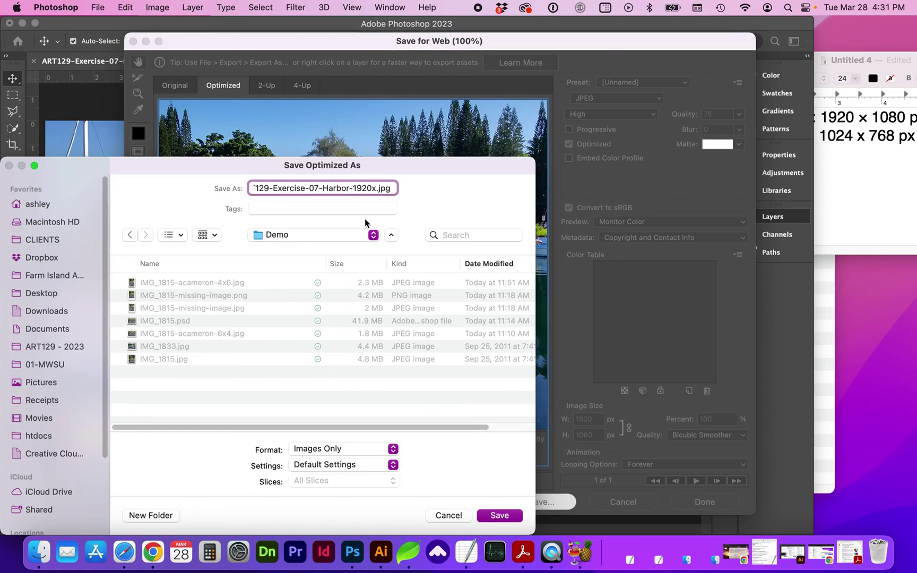
pyautogui.write('1080')
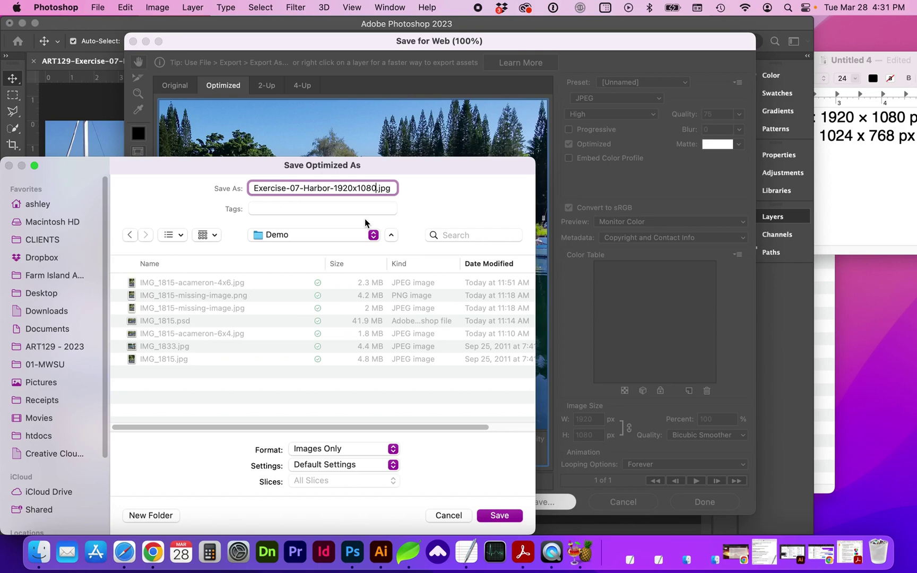
pyautogui.click(500, 515)
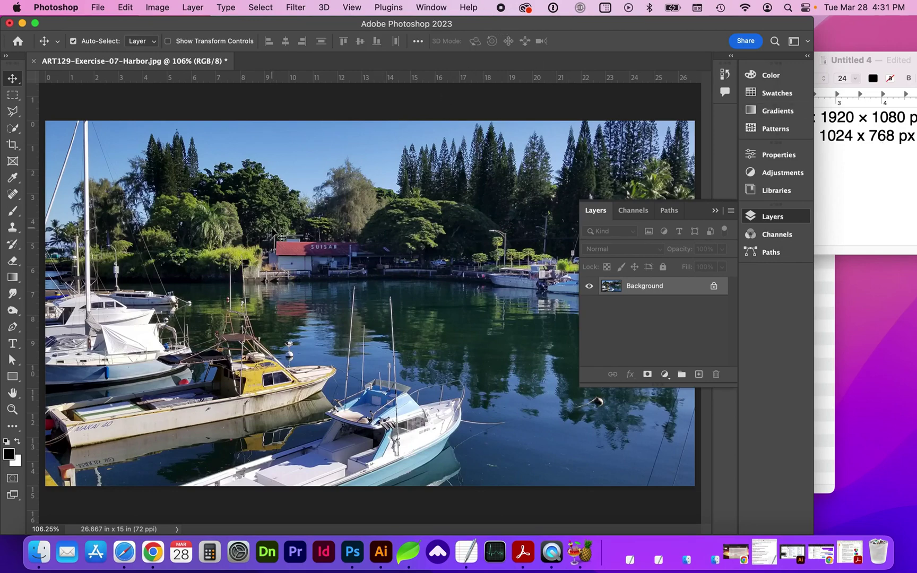
# In Image Size, enter width 1024, then height 768, giving 1365 × 768 pixels
pyautogui.click(158, 7)
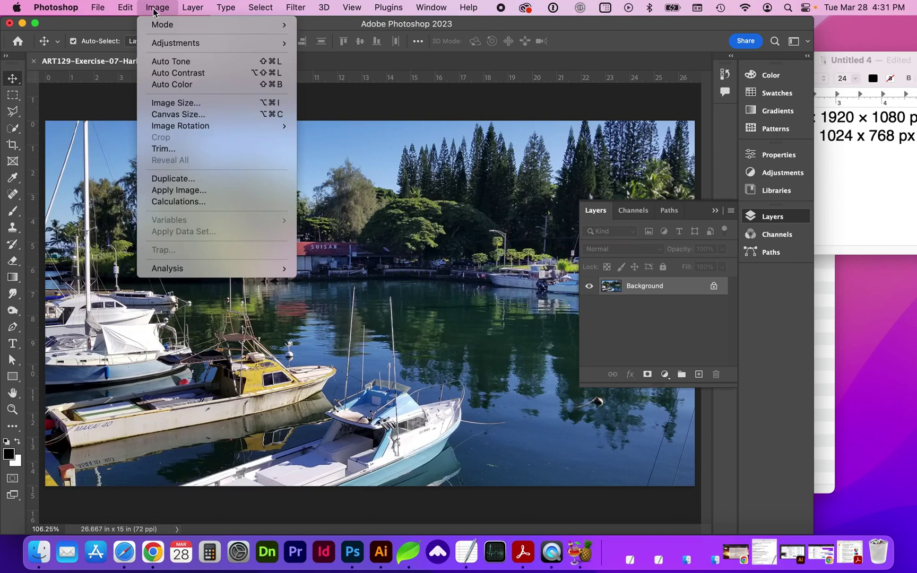
pyautogui.click(162, 103)
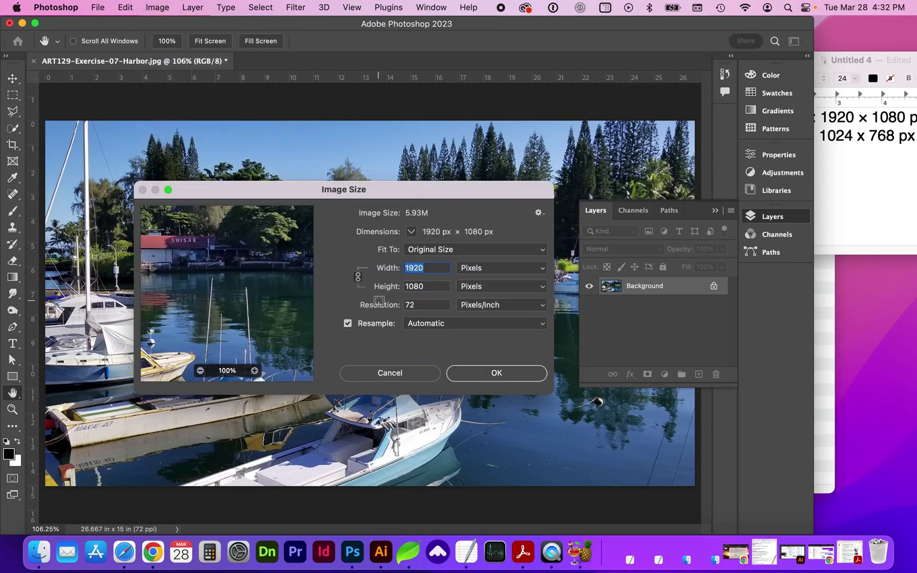
pyautogui.write('1024')
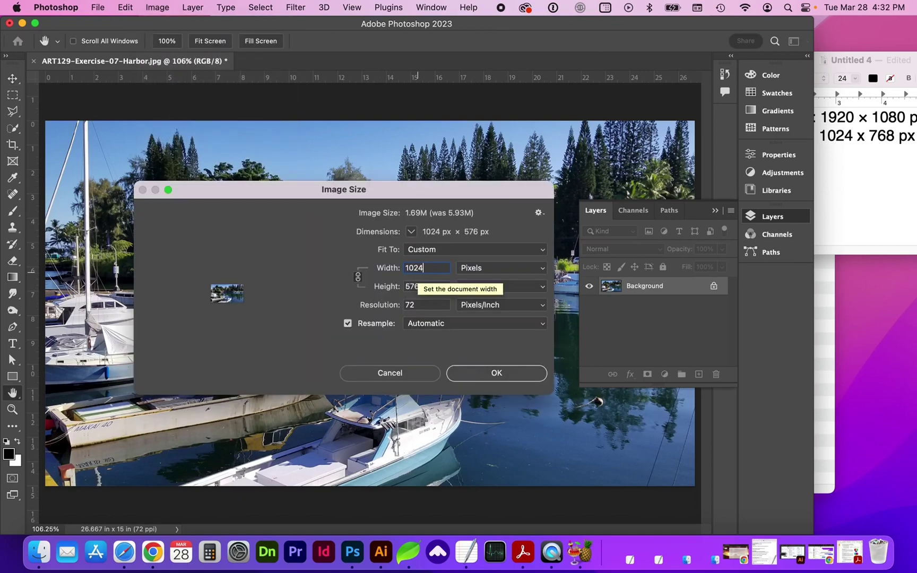
pyautogui.press('Tab')
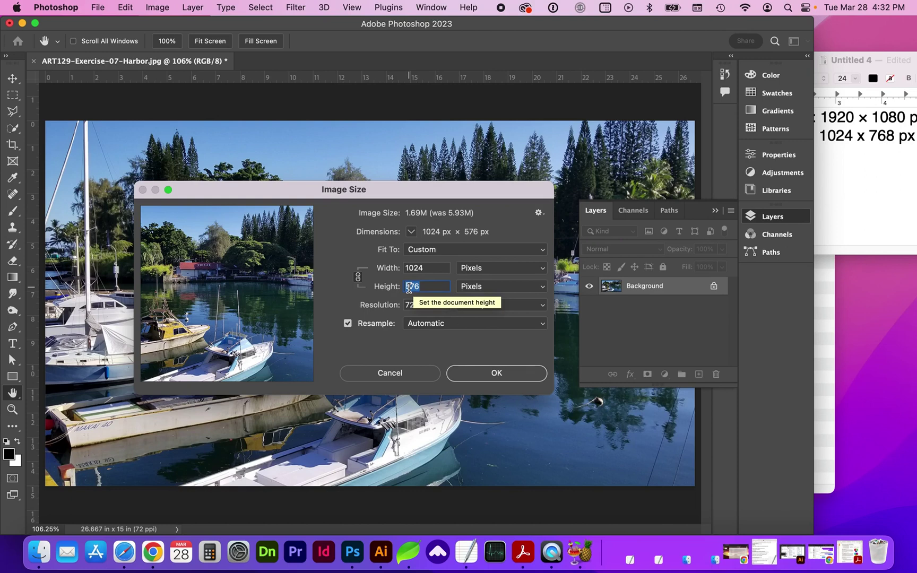
pyautogui.write('768')
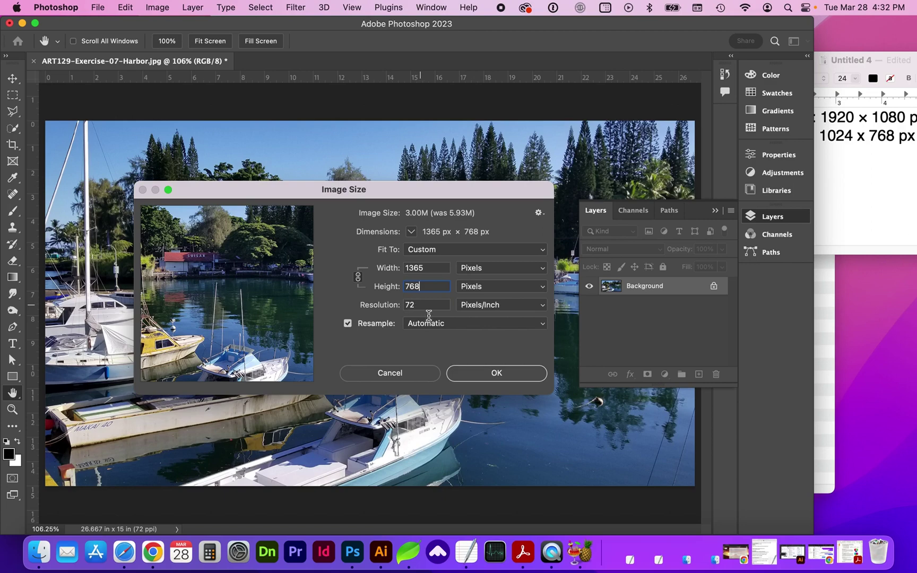
# Apply the 1365 × 768 image size and switch the ruler units to Pixels
pyautogui.click(484, 373)
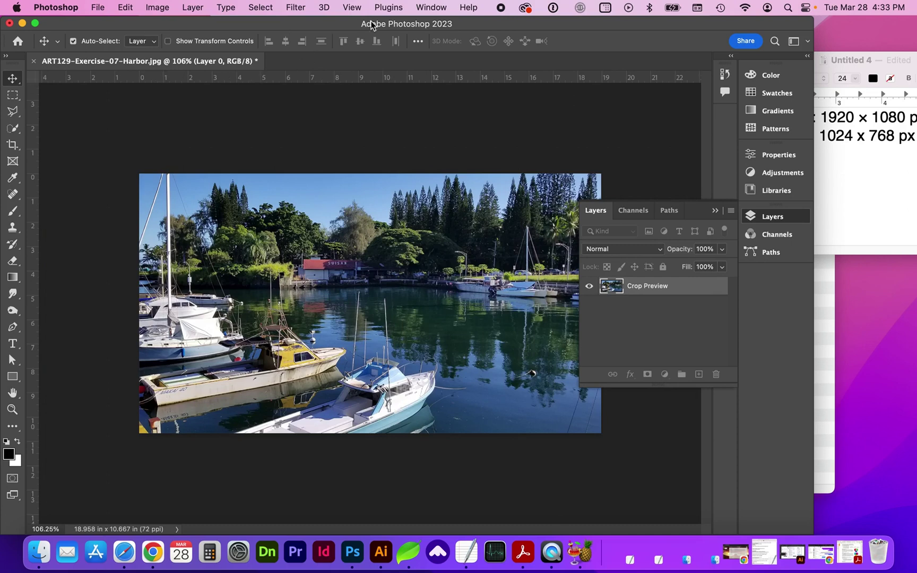
pyautogui.click(350, 8)
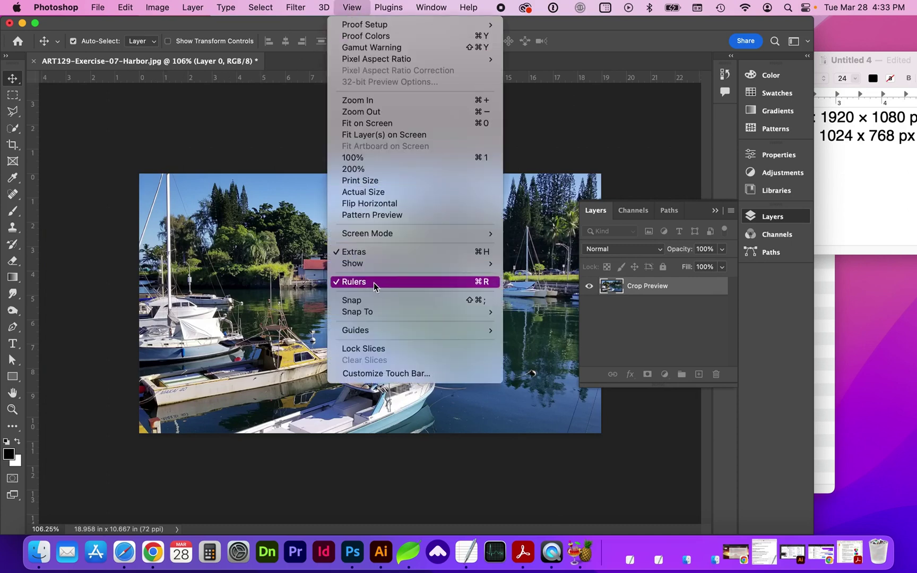
pyautogui.click(297, 80)
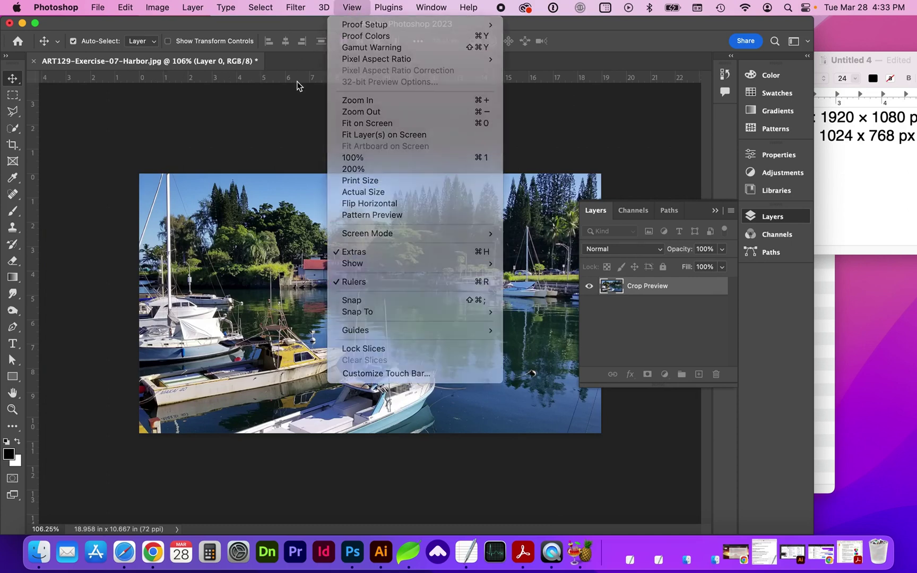
pyautogui.rightClick(298, 81)
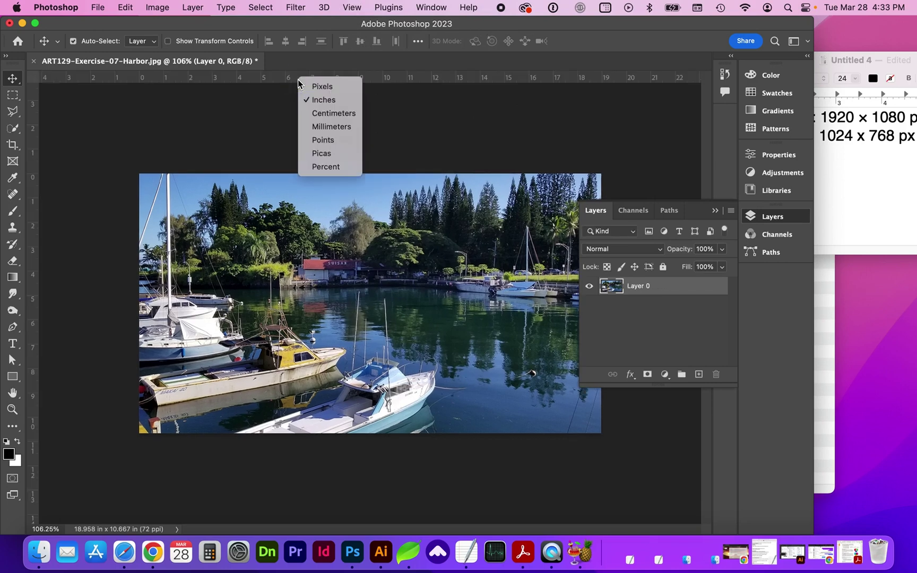
pyautogui.click(323, 87)
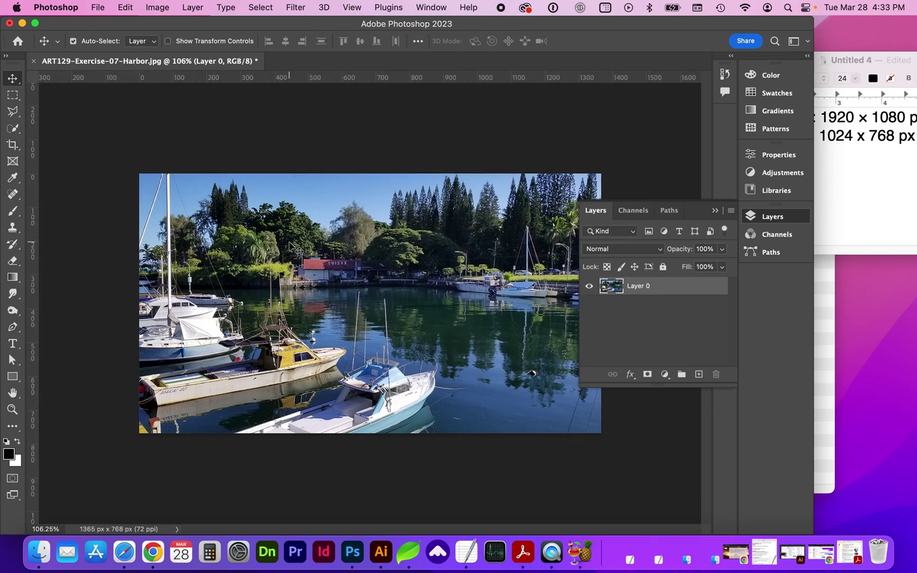
pyautogui.press('super+z')
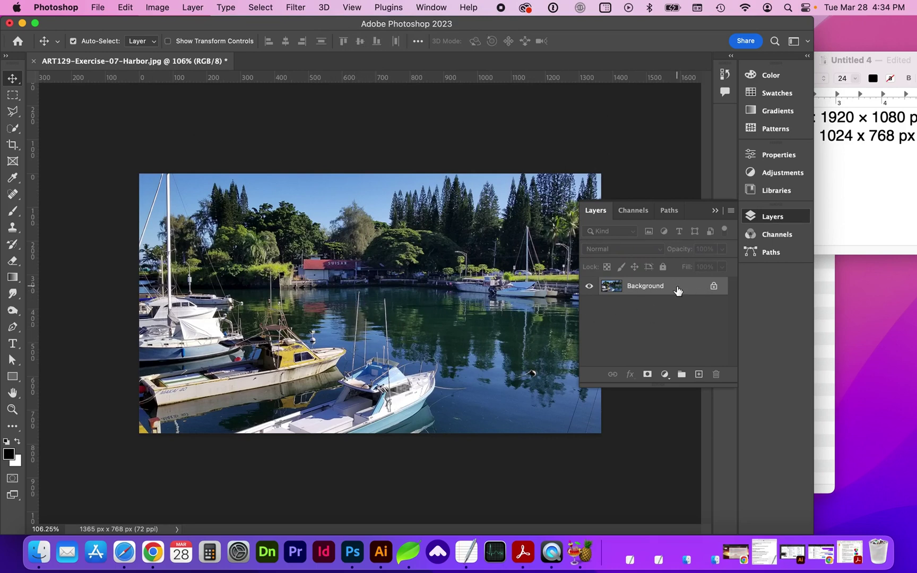
# Duplicate the Background layer and convert the Background copy to a smart object
pyautogui.moveTo(678, 290); pyautogui.dragTo(699, 375)
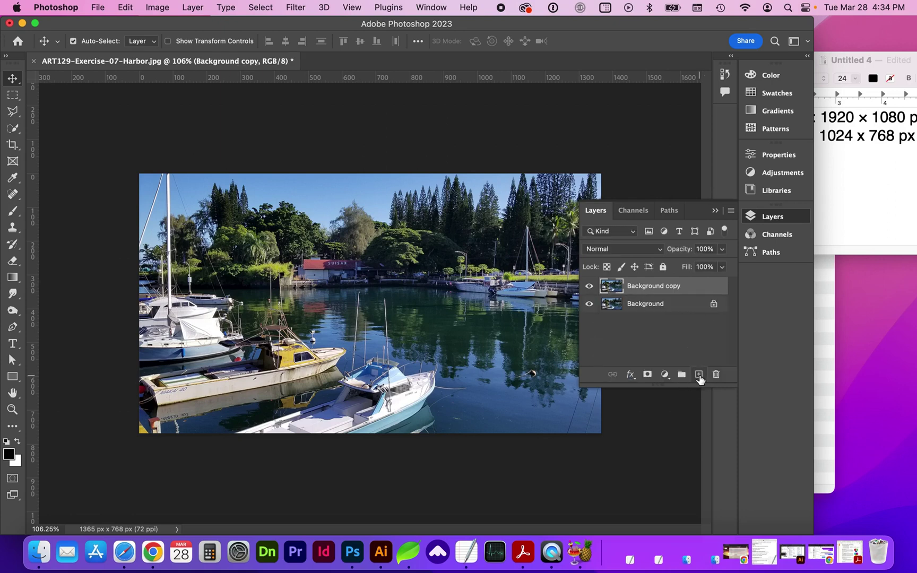
pyautogui.rightClick(691, 290)
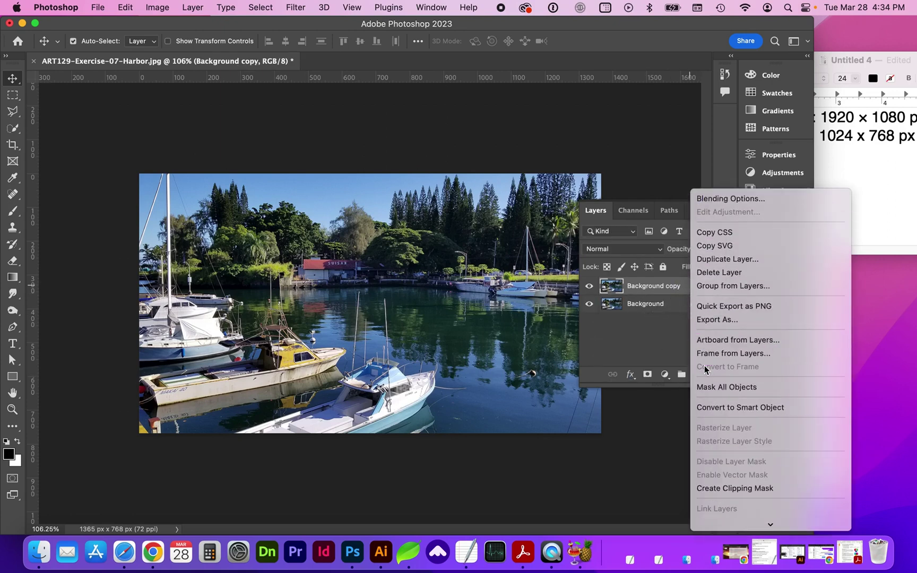
pyautogui.click(711, 408)
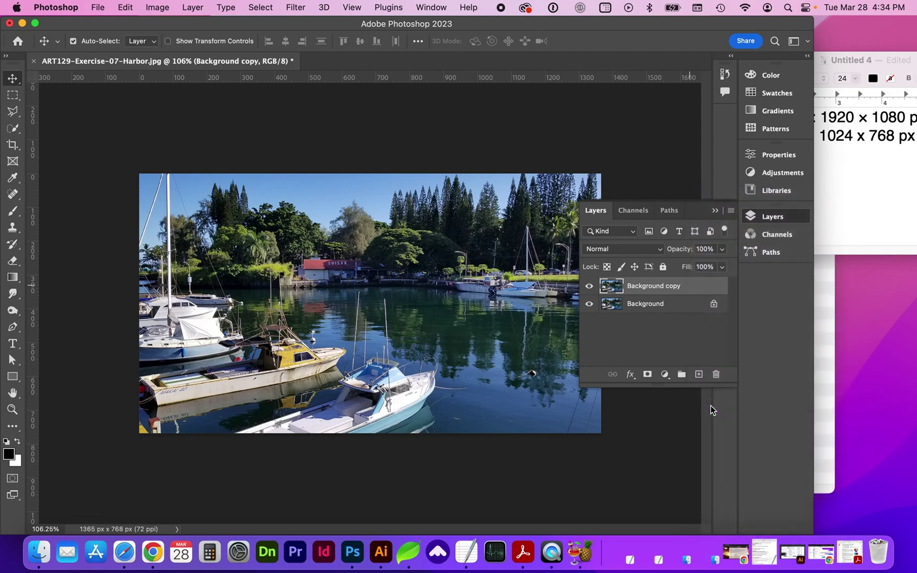
# Set the canvas size to 1024 × 768 px and proceed past the clipping warning
pyautogui.click(152, 7)
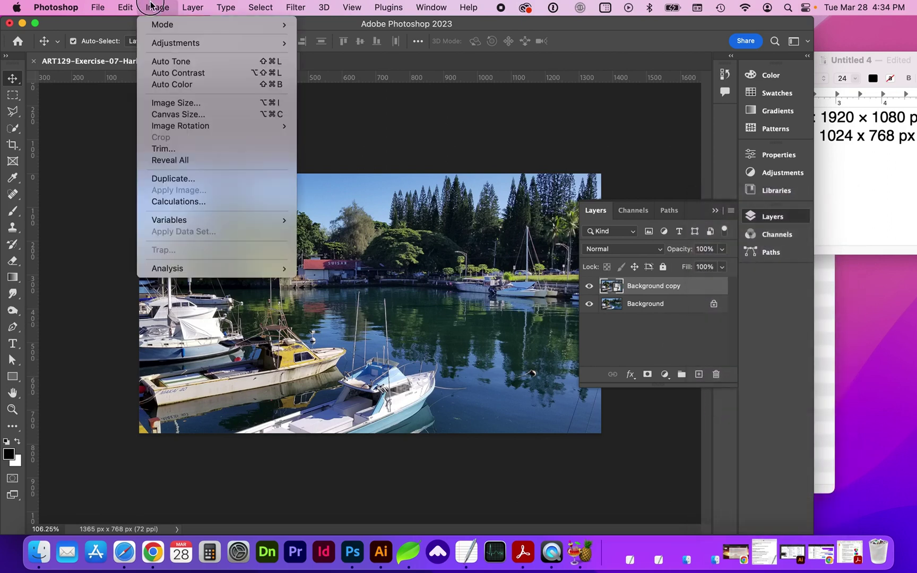
pyautogui.click(171, 114)
pyautogui.doubleClick(443, 281)
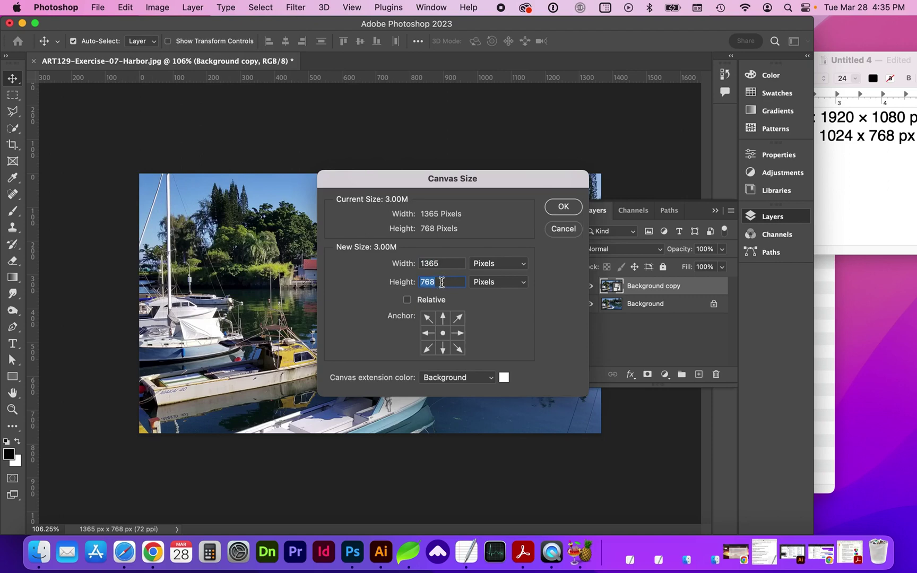
pyautogui.doubleClick(426, 264)
pyautogui.write('1024')
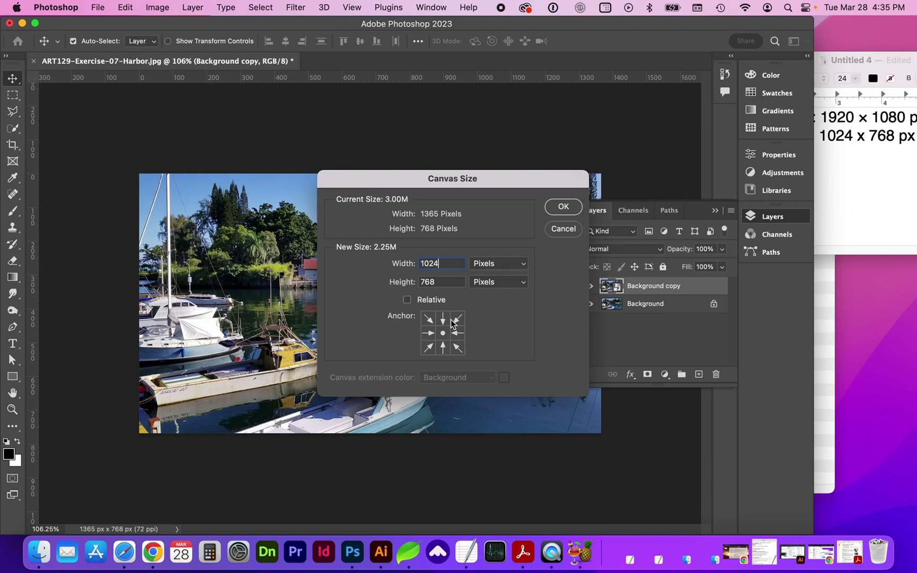
pyautogui.click(563, 207)
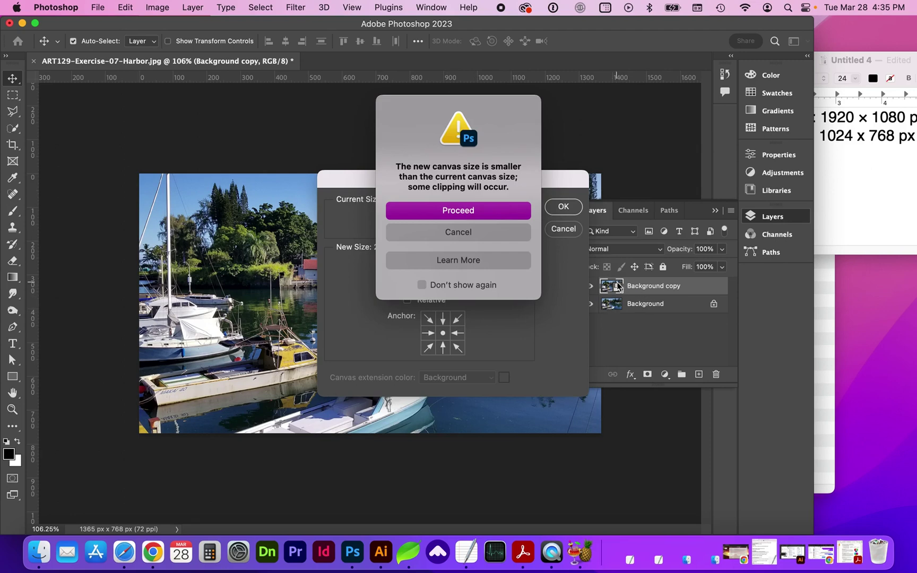
pyautogui.click(499, 216)
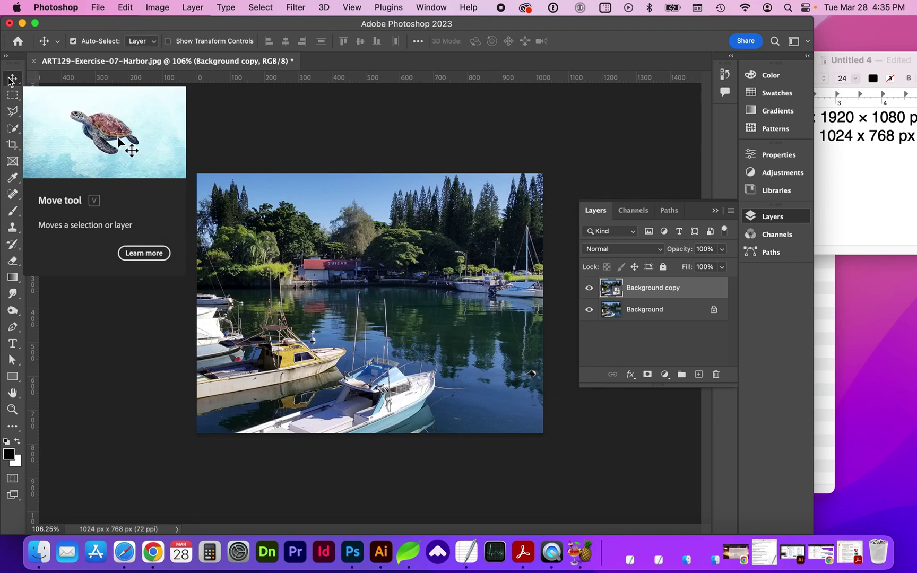
# Shift the Background copy layer and scale it to about 102% with Free Transform
pyautogui.click(332, 259)
pyautogui.moveTo(332, 259); pyautogui.dragTo(393, 253)
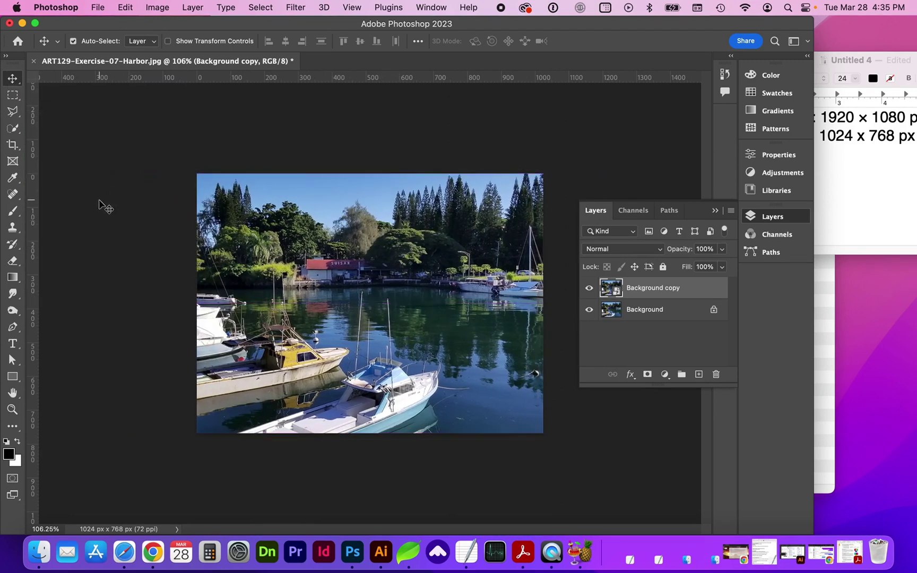
pyautogui.click(126, 9)
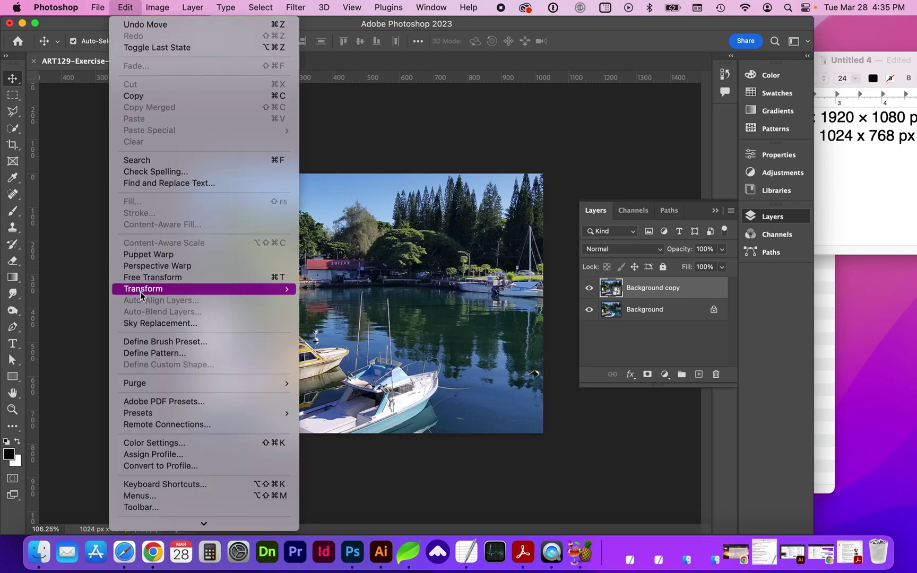
pyautogui.click(139, 279)
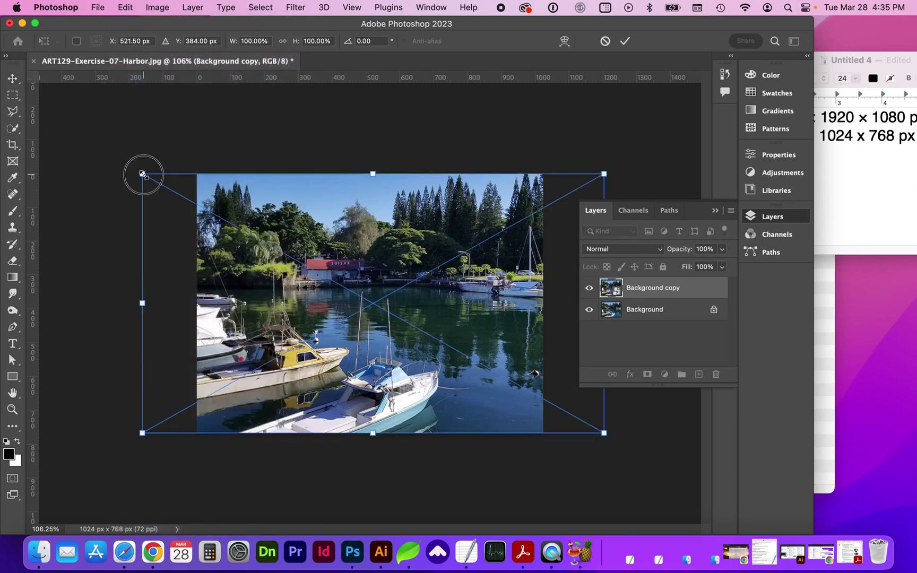
pyautogui.moveTo(139, 174); pyautogui.dragTo(139, 145)
pyautogui.moveTo(311, 246); pyautogui.dragTo(344, 245)
pyautogui.press('Return')
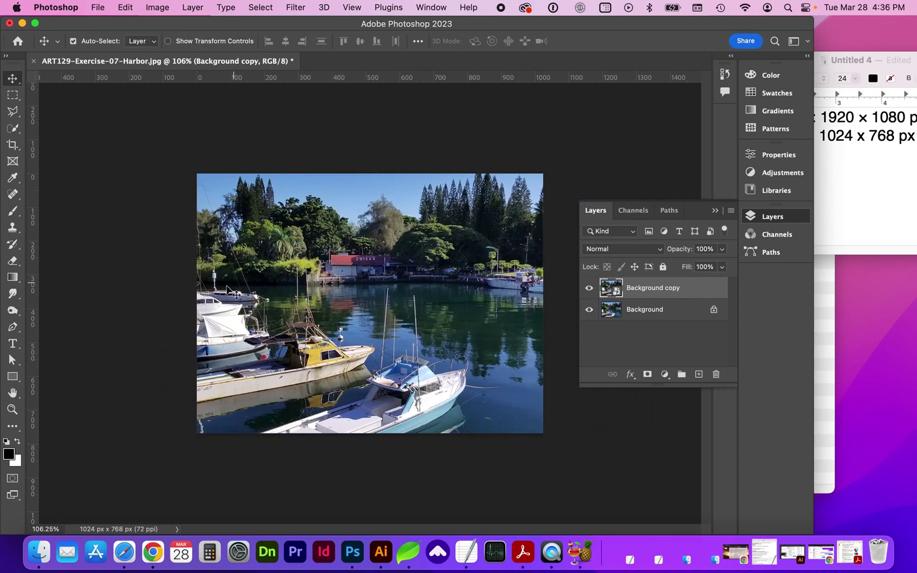
# Open File > Export > Save for Web (Legacy) for the 1024 × 768 harbor image
pyautogui.click(97, 8)
pyautogui.moveTo(116, 209)
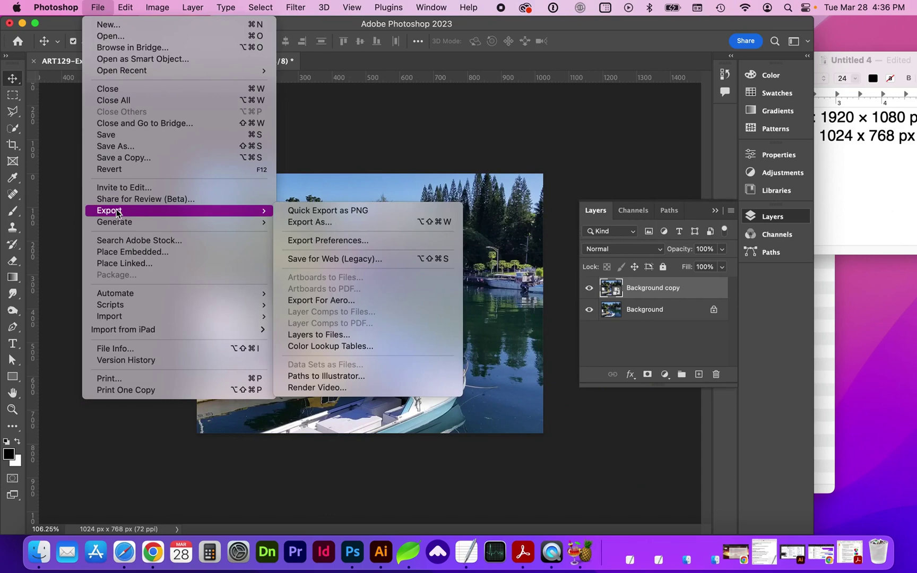
pyautogui.click(329, 259)
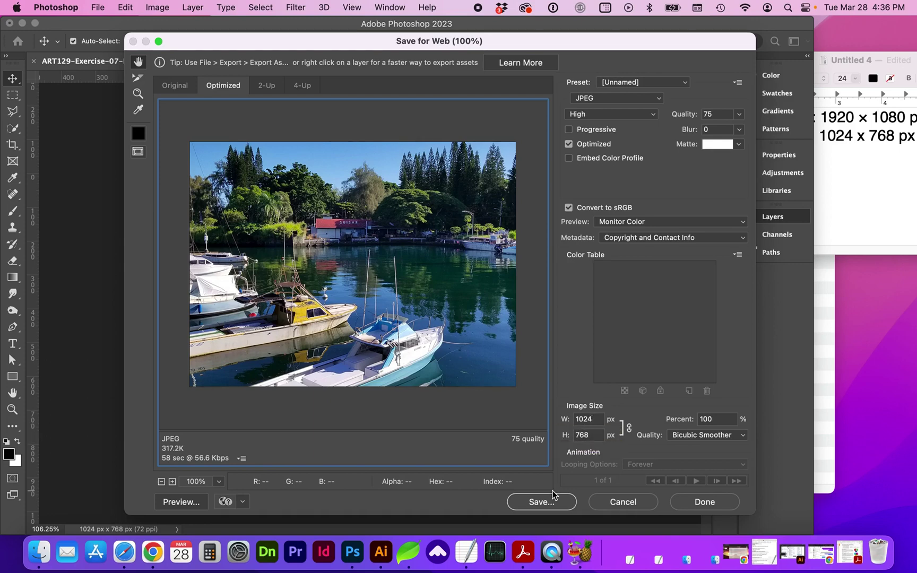
# Save the JPEG as ART129-Exercise-07-Harbor-1024x768.jpg in the Demo folder
pyautogui.click(550, 505)
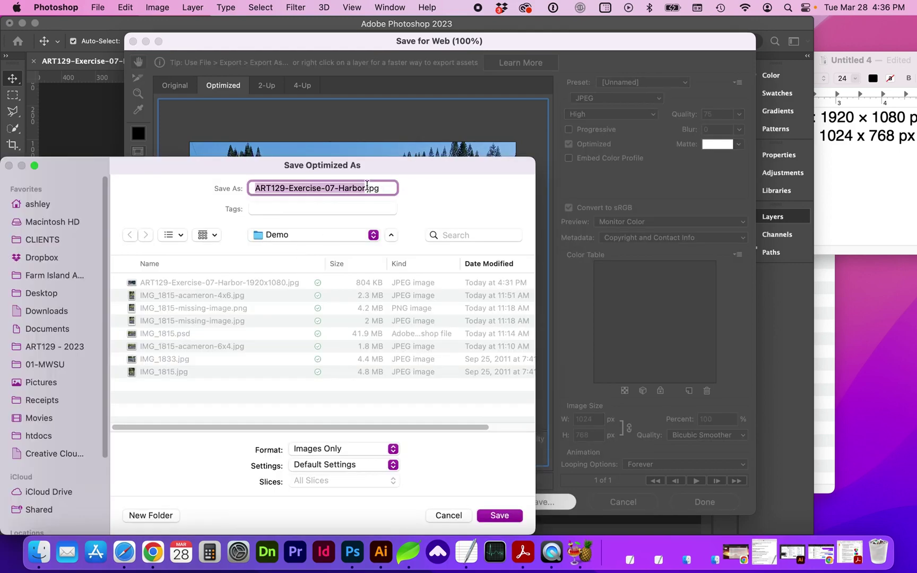
pyautogui.click(366, 188)
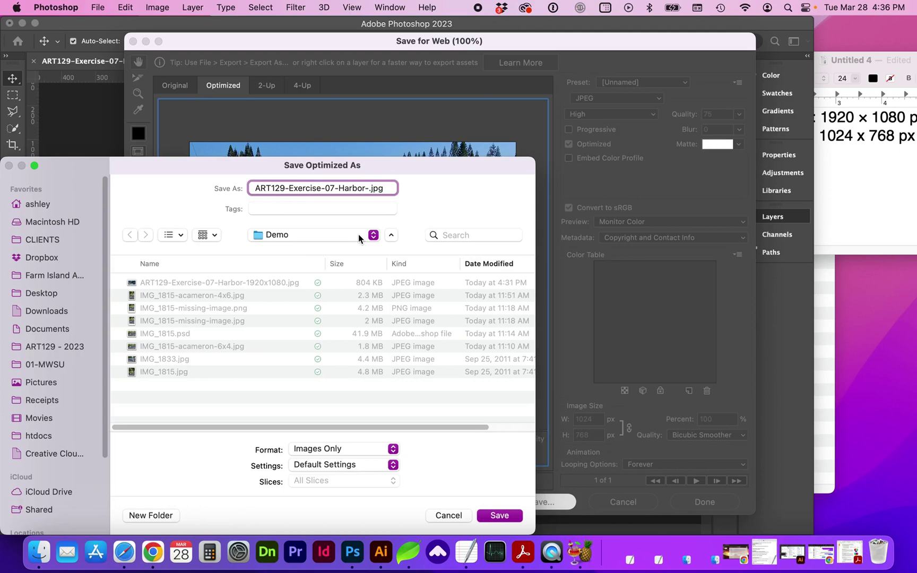
pyautogui.write('1024x768')
pyautogui.click(499, 515)
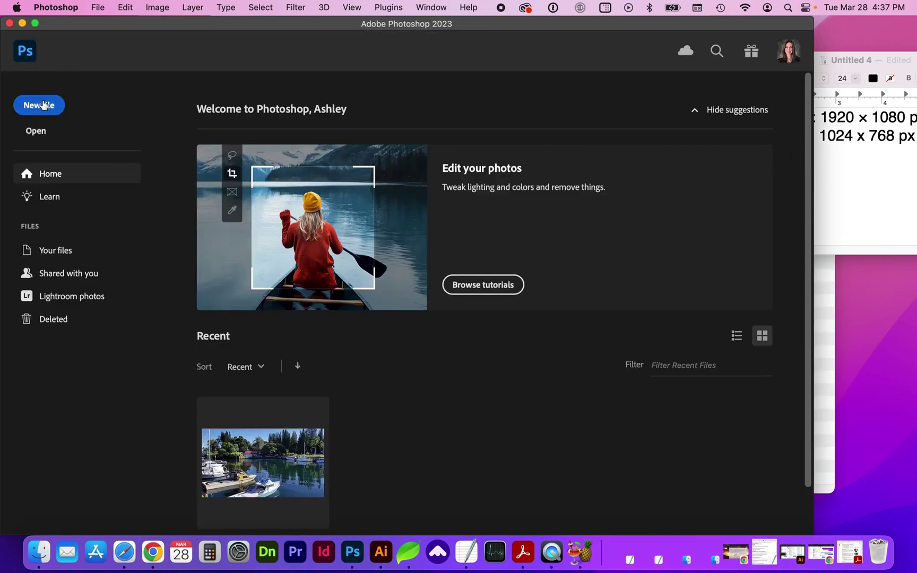
# Create a new Web Large 1920 × 1080 document from the Web presets, with automatic layer selection off
pyautogui.click(100, 7)
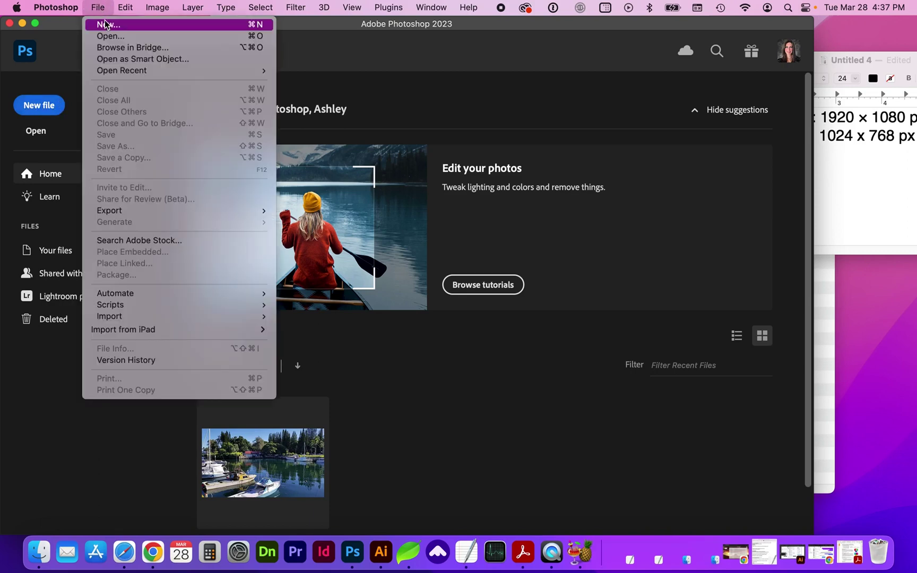
pyautogui.click(102, 24)
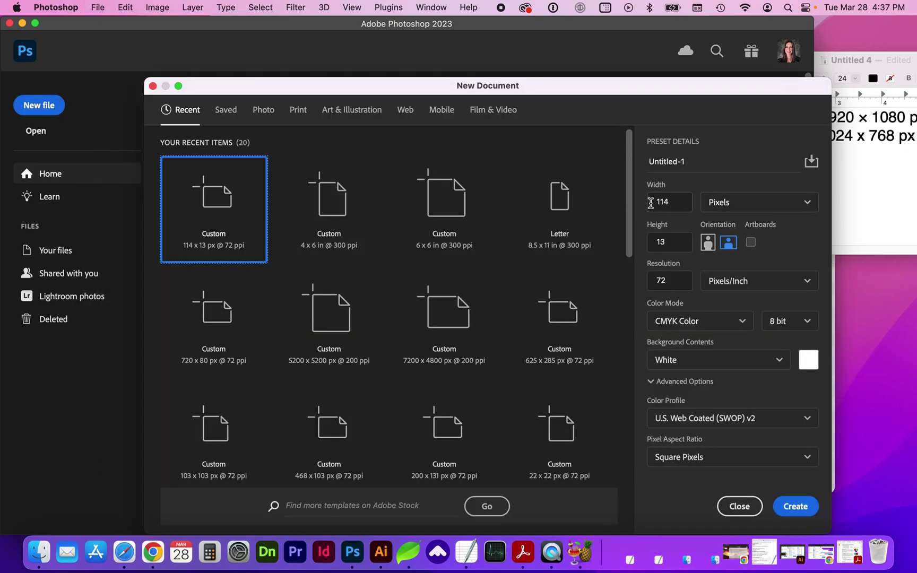
pyautogui.click(405, 114)
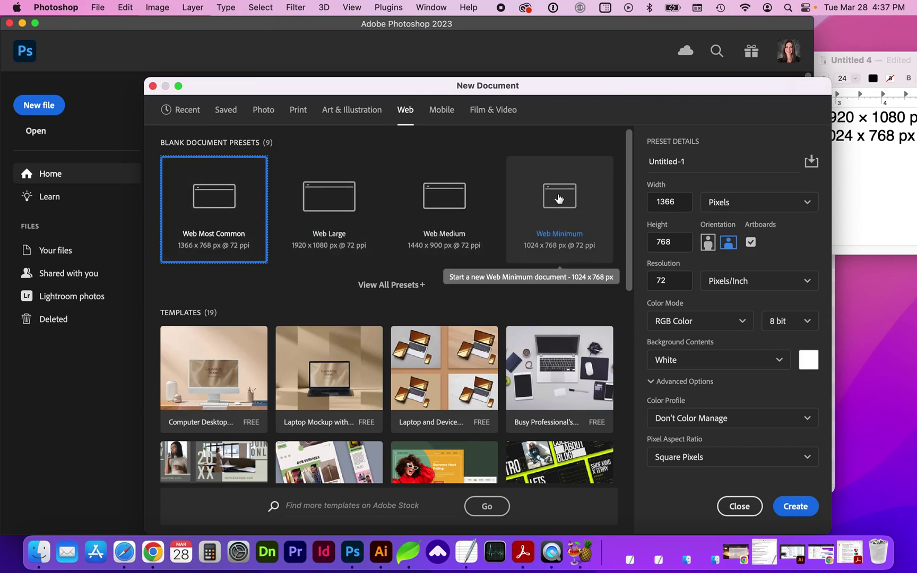
pyautogui.click(330, 204)
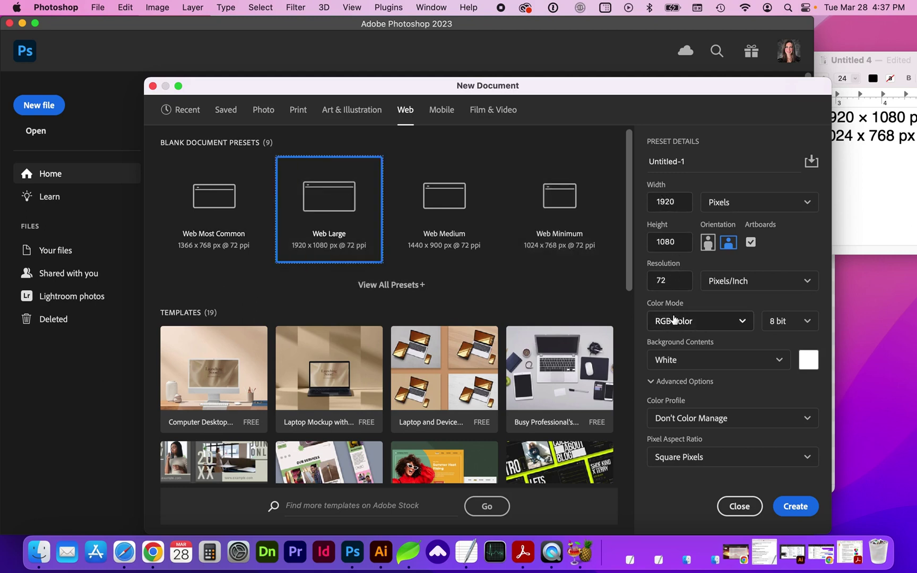
pyautogui.click(794, 507)
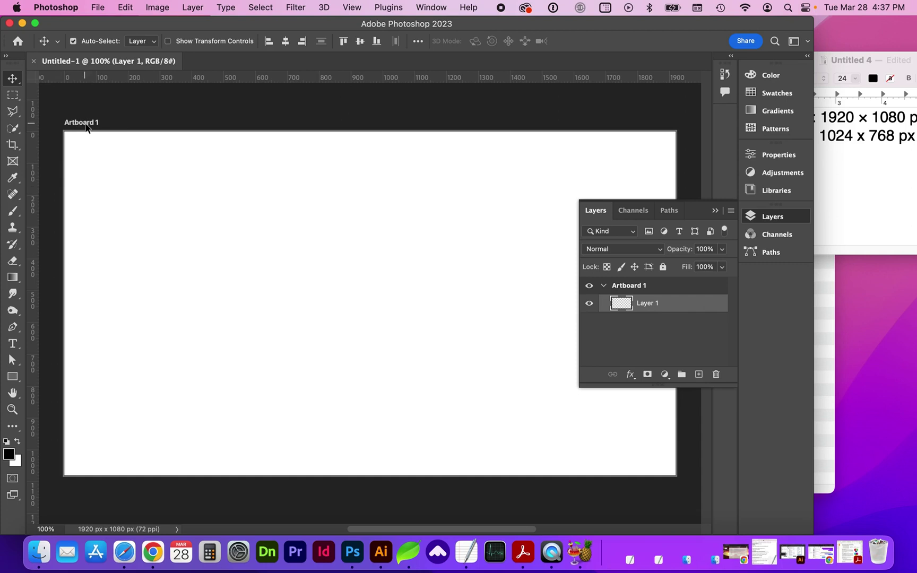
pyautogui.press('super')
# Ungroup Artboard 1 so only Layer 1 remains, then close that document
pyautogui.click(650, 285)
pyautogui.rightClick(651, 284)
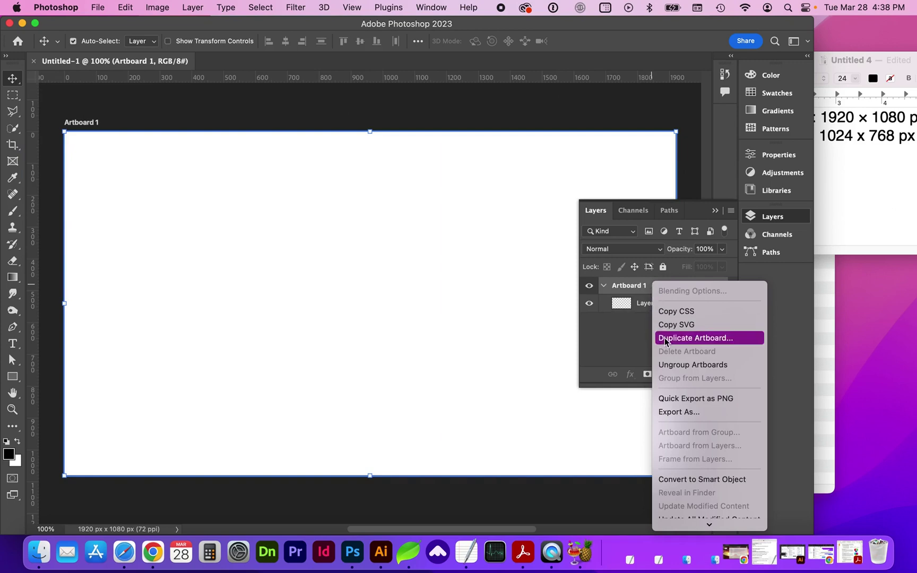
pyautogui.click(670, 364)
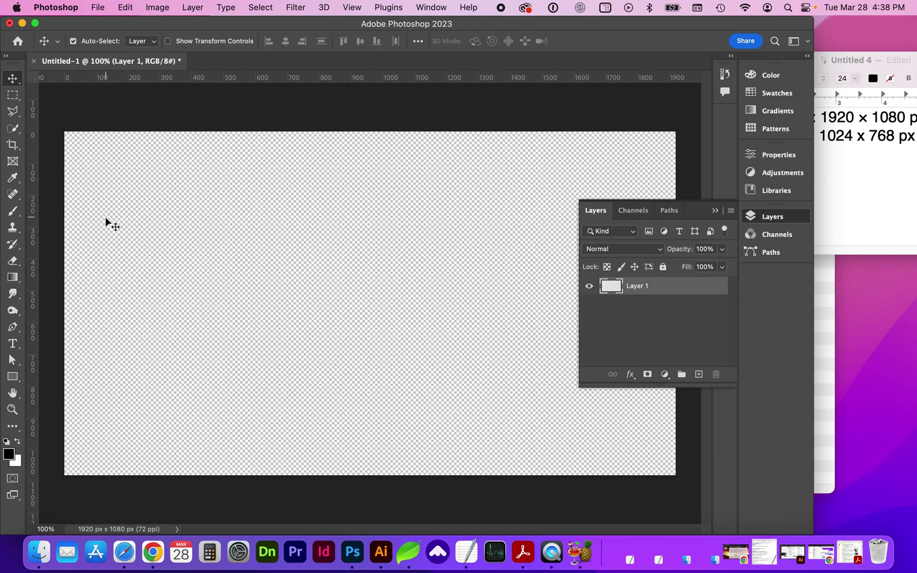
pyautogui.click(33, 61)
# Create a new Web Large 1920 × 1080 document with Artboards unchecked
pyautogui.press('super+n')
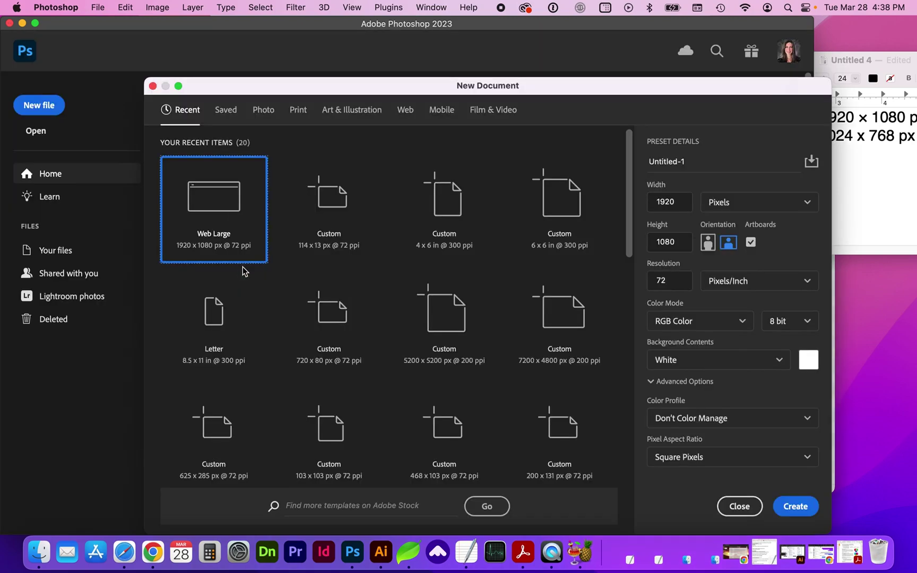
pyautogui.click(750, 242)
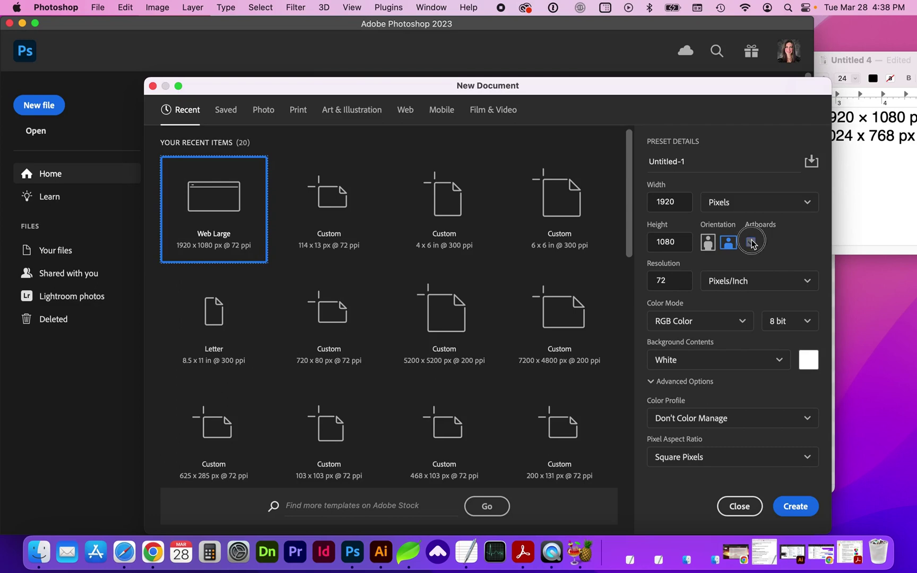
pyautogui.click(789, 507)
# Drag ART129-Exercise-07-Harbor.jpg from Finder onto the canvas and finish placing it
pyautogui.press('cmd+Tab')
pyautogui.click(481, 217)
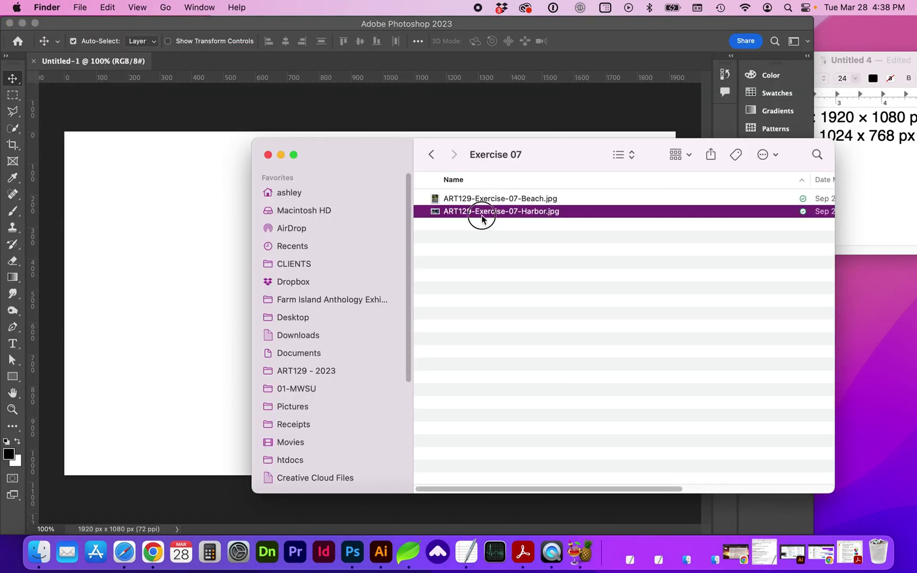
pyautogui.moveTo(481, 217); pyautogui.dragTo(170, 258)
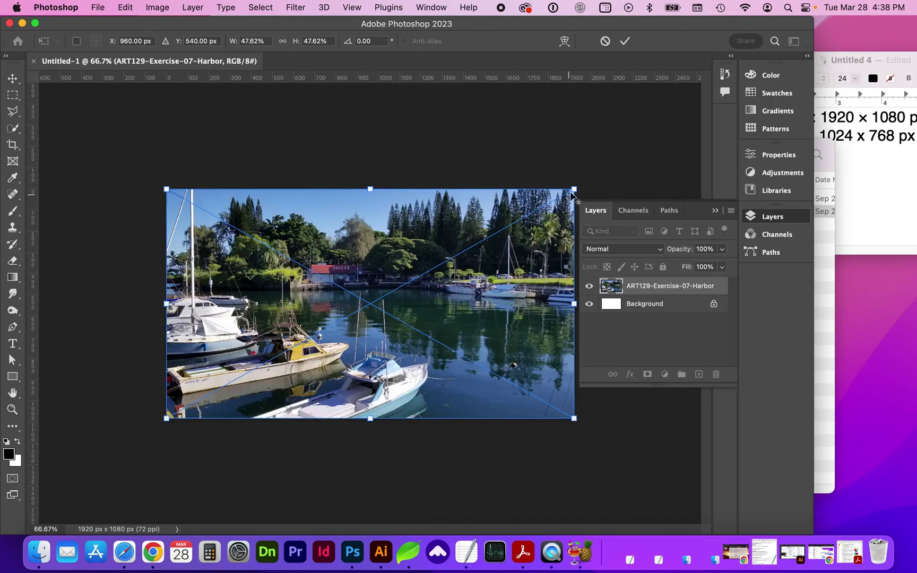
pyautogui.moveTo(573, 190); pyautogui.dragTo(620, 155)
pyautogui.press('Escape')
# Open File > Export > Save for Web (Legacy) for the new document
pyautogui.click(97, 8)
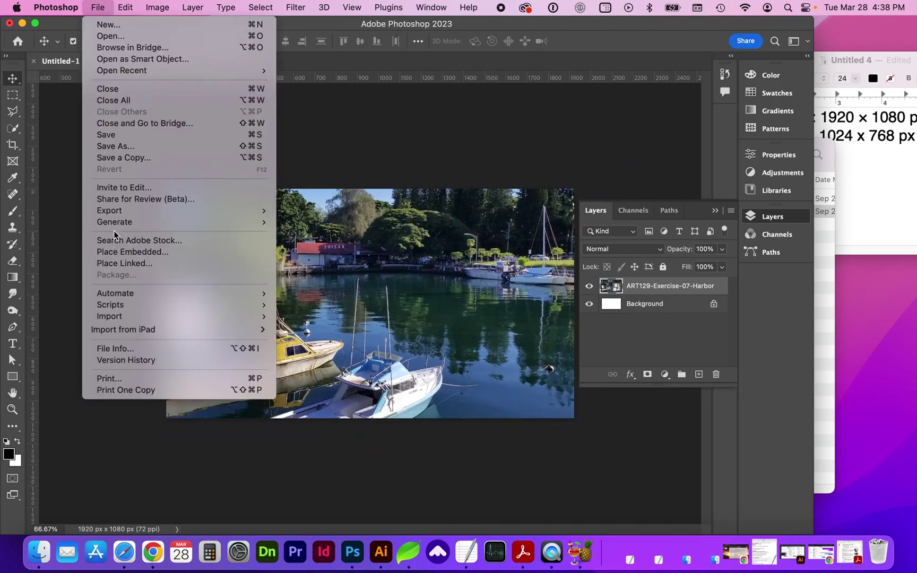
pyautogui.moveTo(114, 211)
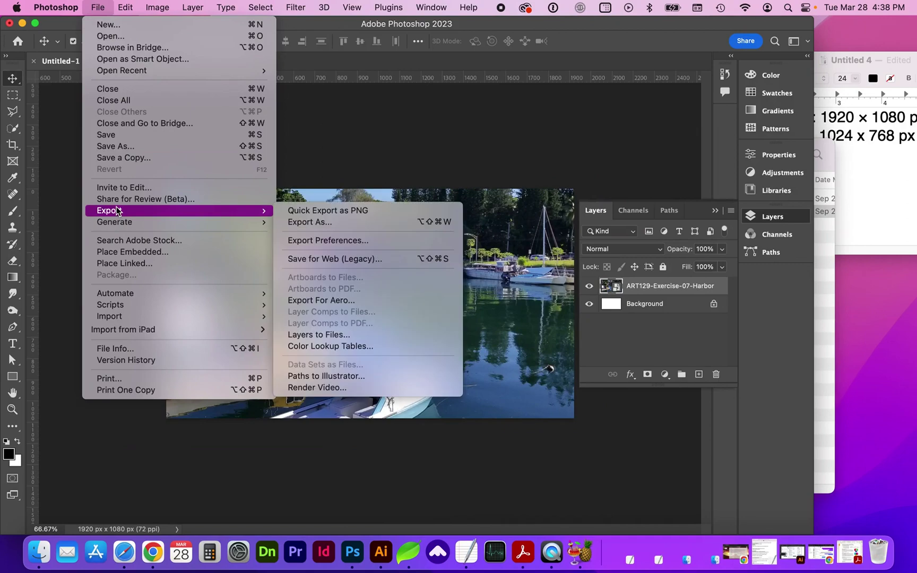
pyautogui.click(335, 258)
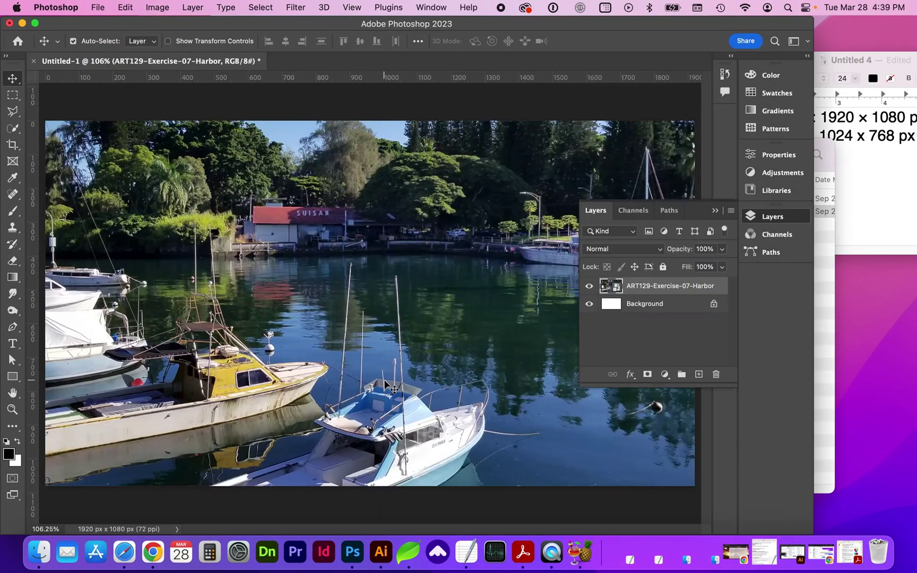